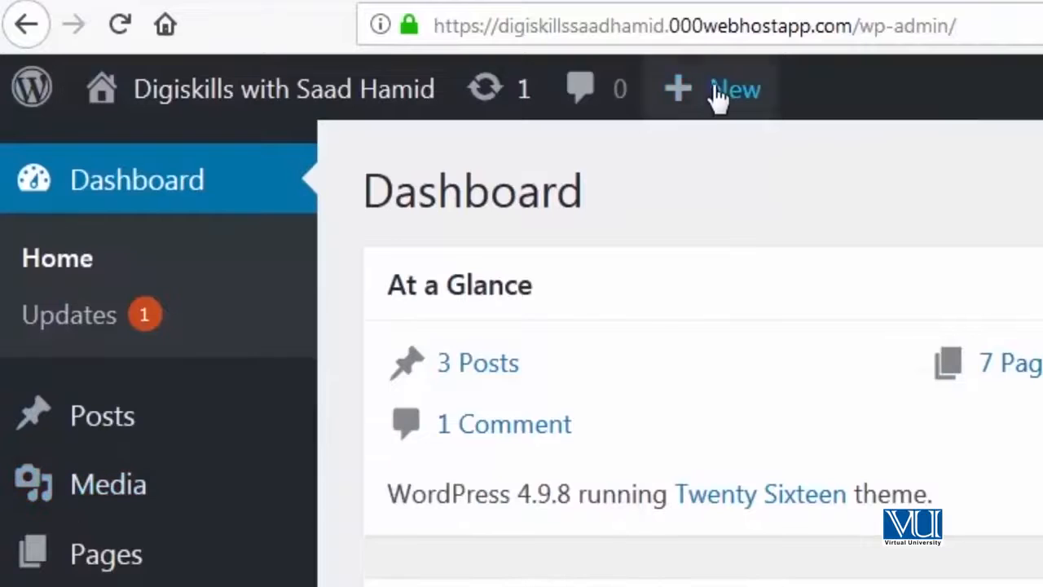
Step: Create a new post titled "This is a test post" with the body text "Hello world"
left_click(712, 169)
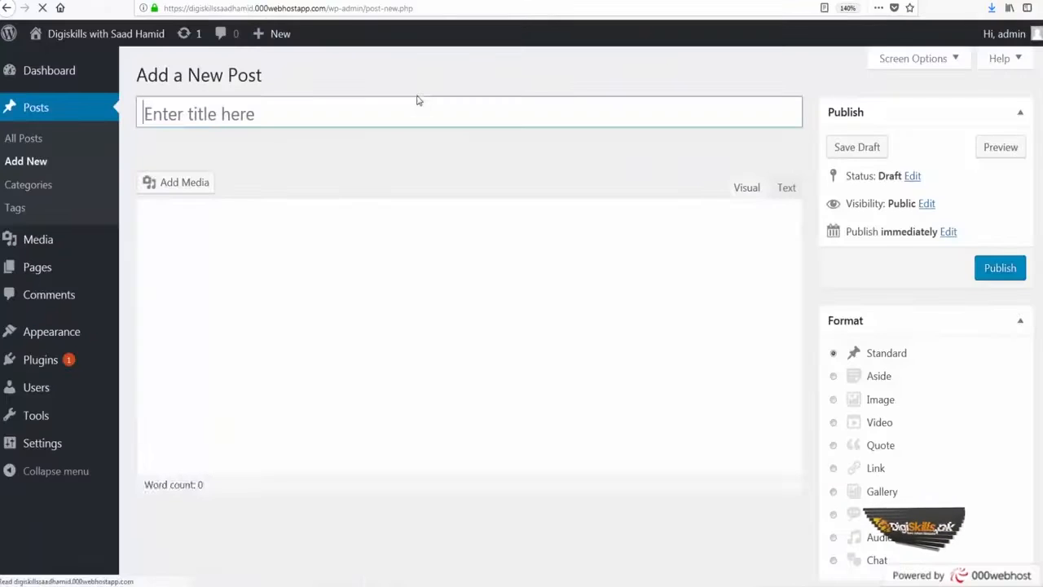
left_click(303, 320)
left_click(269, 121)
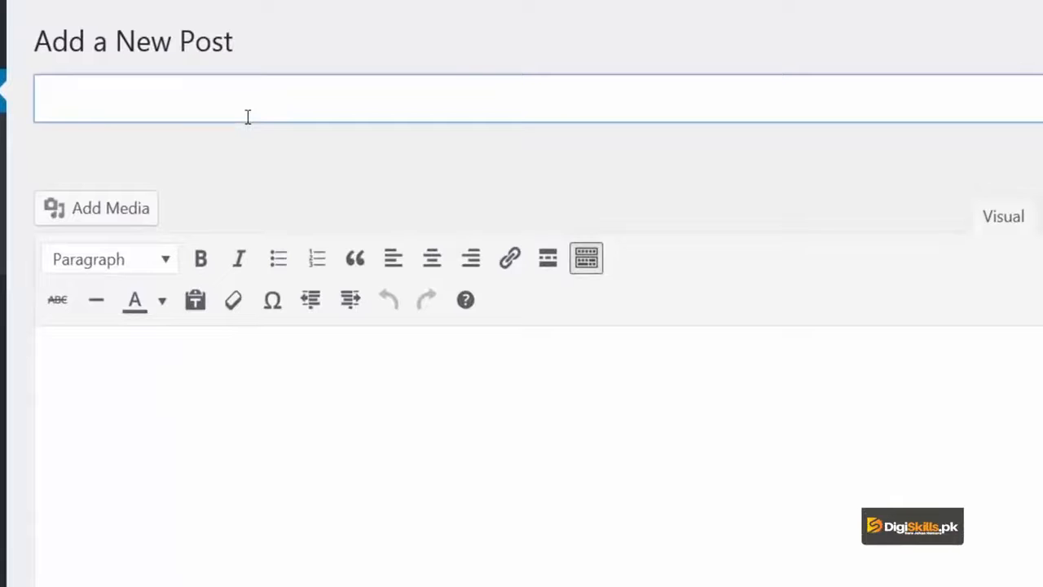
type("This is a")
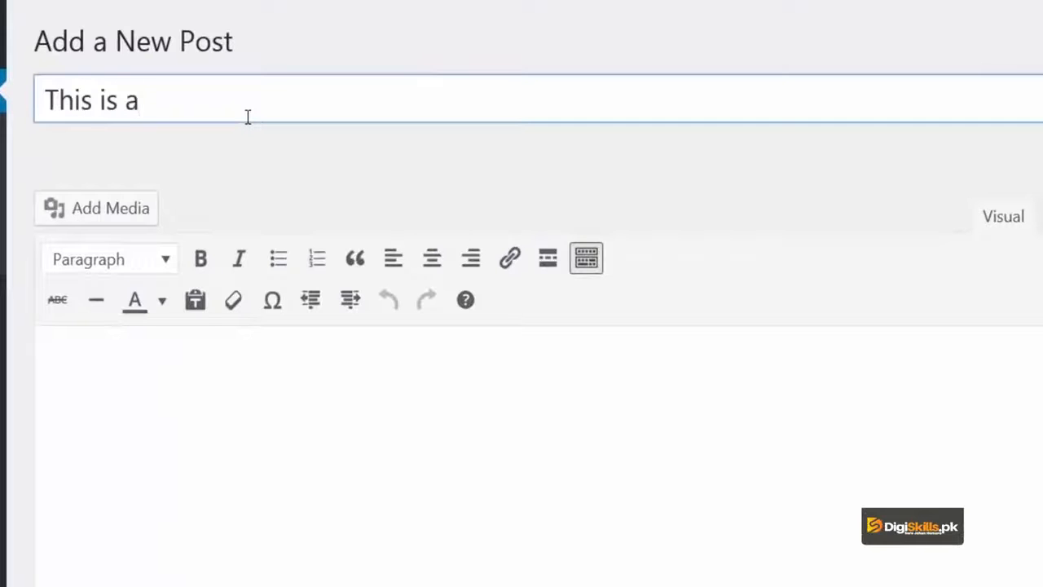
type(" test post")
key("Tab")
type("Hello world")
key("Return")
Step: Insert the audio file Sample_BeeMoved_48kHz16bit.m4a from the media library below the post's text
left_click(90, 213)
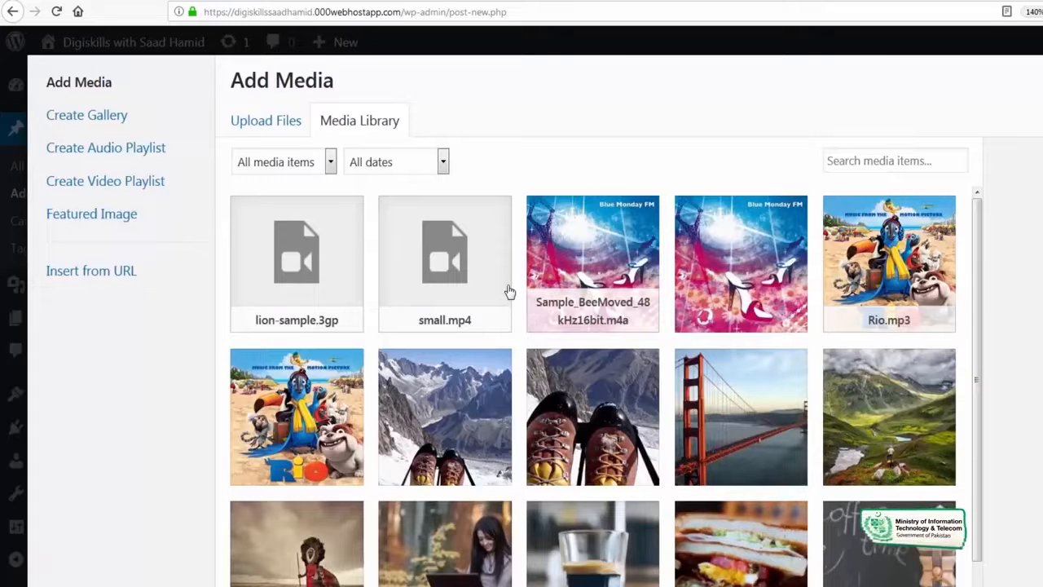
left_click(576, 281)
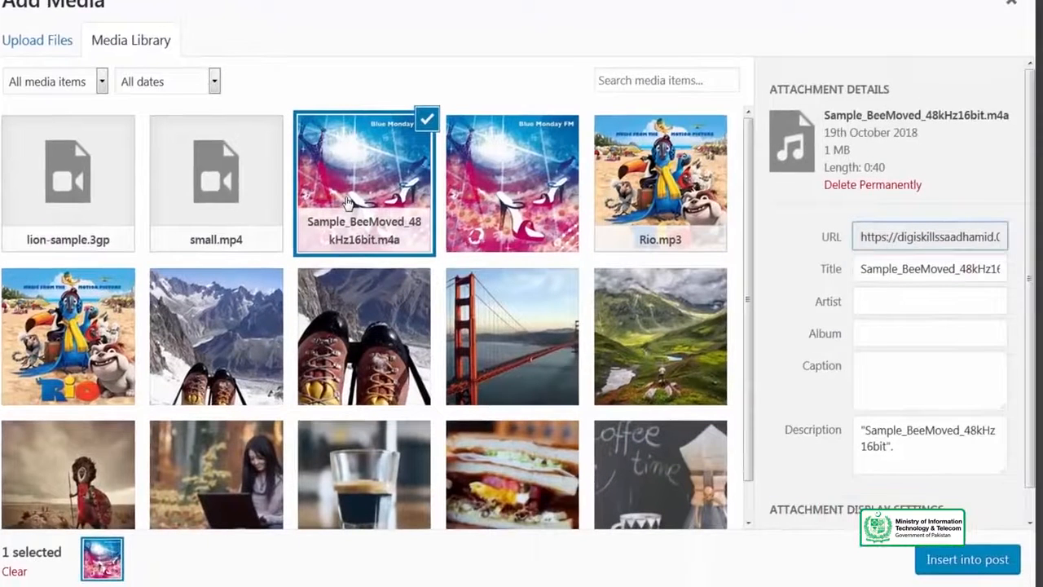
left_click(944, 574)
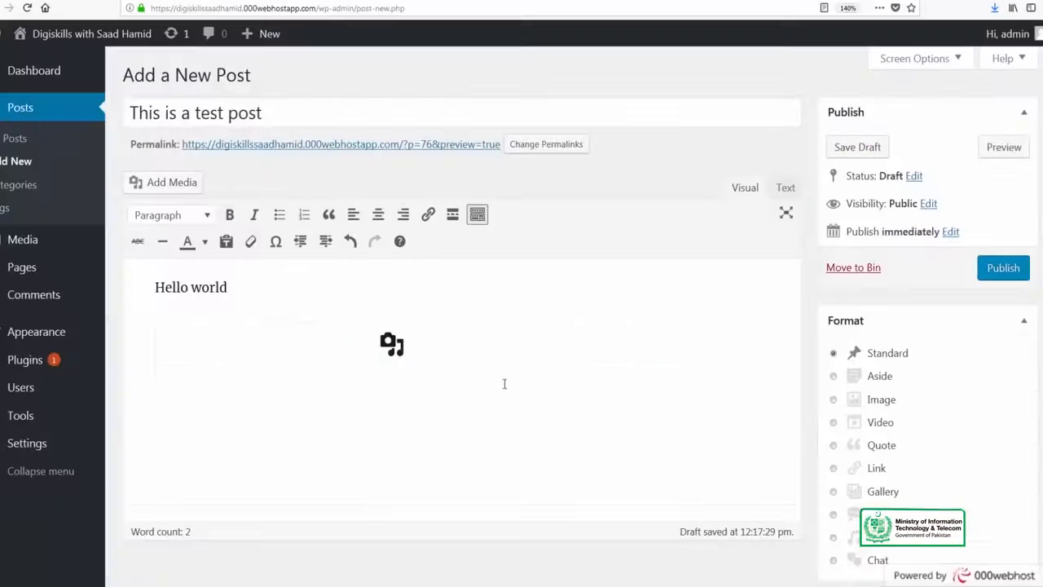
left_click(471, 329)
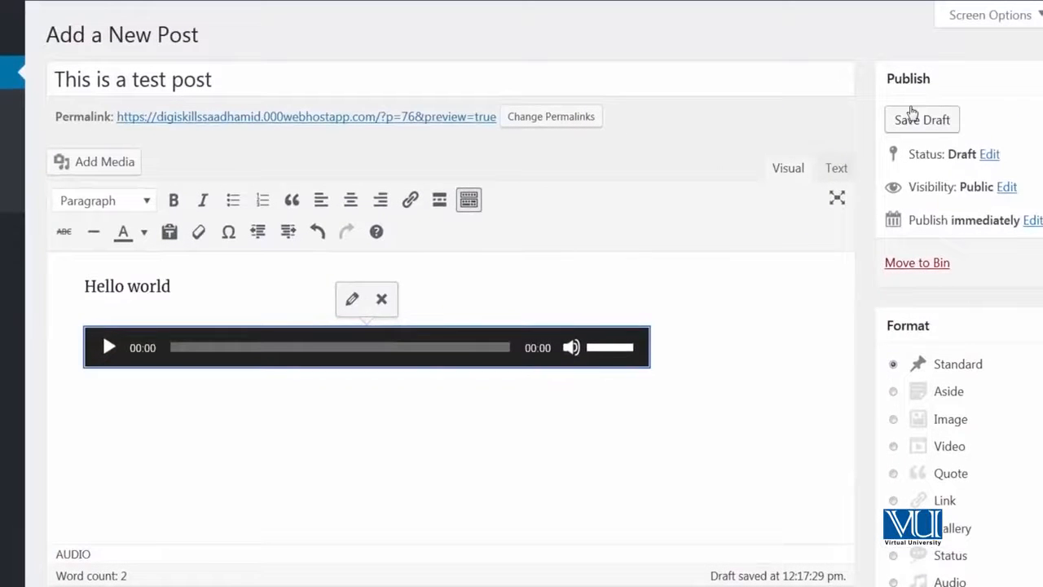
Step: Save the post as a draft and open its preview in a new browser tab
left_click(912, 116)
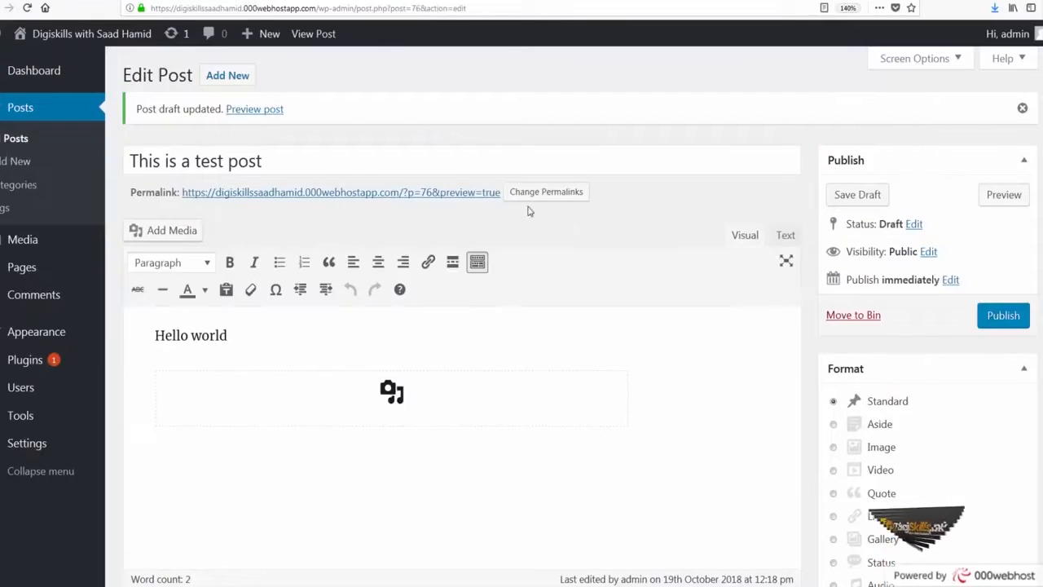
right_click(489, 198)
left_click(526, 209)
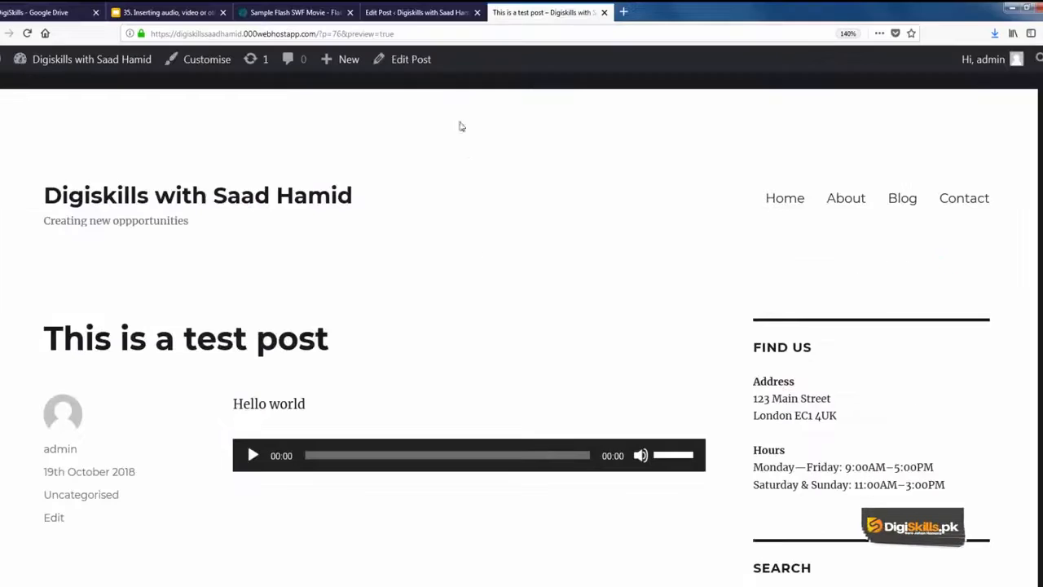
Step: Return to the post editor and examine the embedded player's audio details, including the preload, autoplay and loop options
left_click(435, 21)
left_click(469, 411)
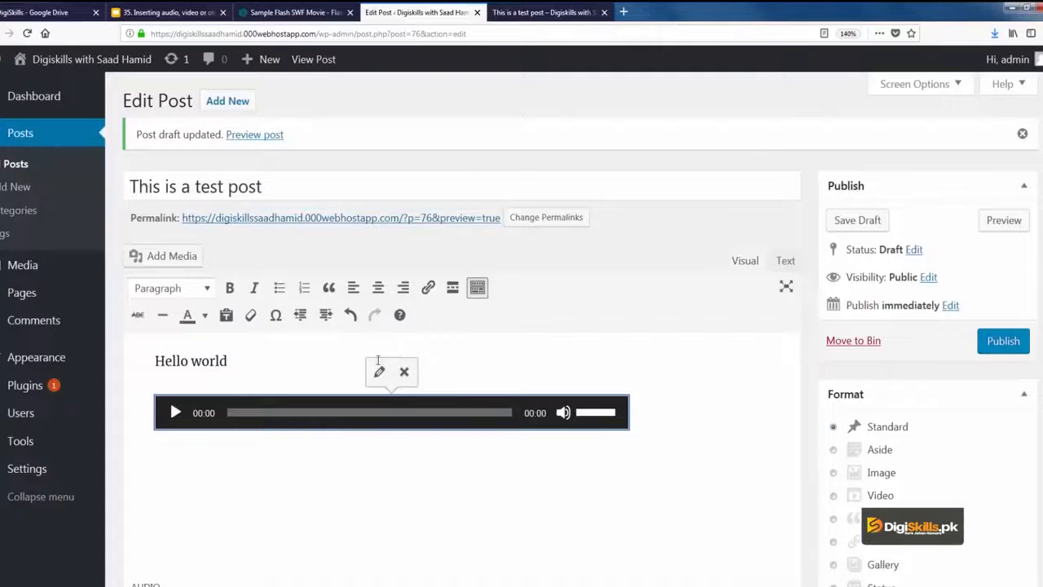
left_click(379, 372)
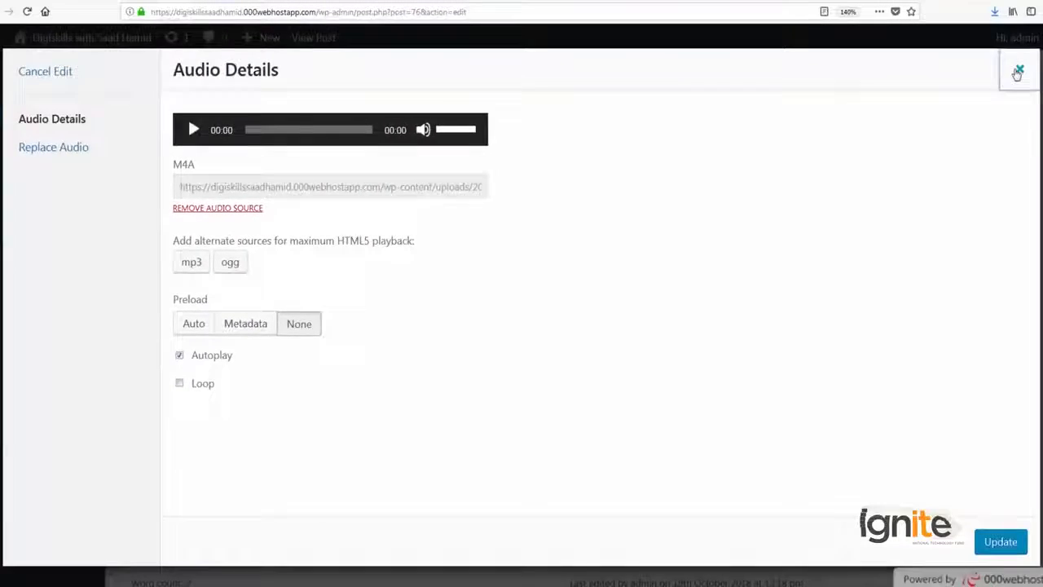
left_click(1019, 72)
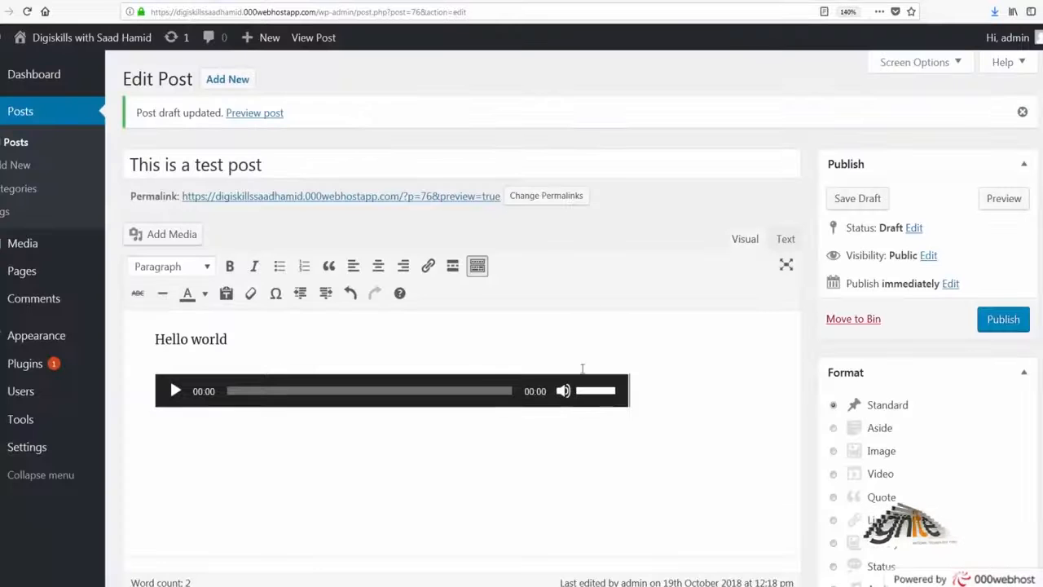
Step: Remove the embedded audio player and insert Rio.mp3 as a link to the media file instead
left_click(619, 412)
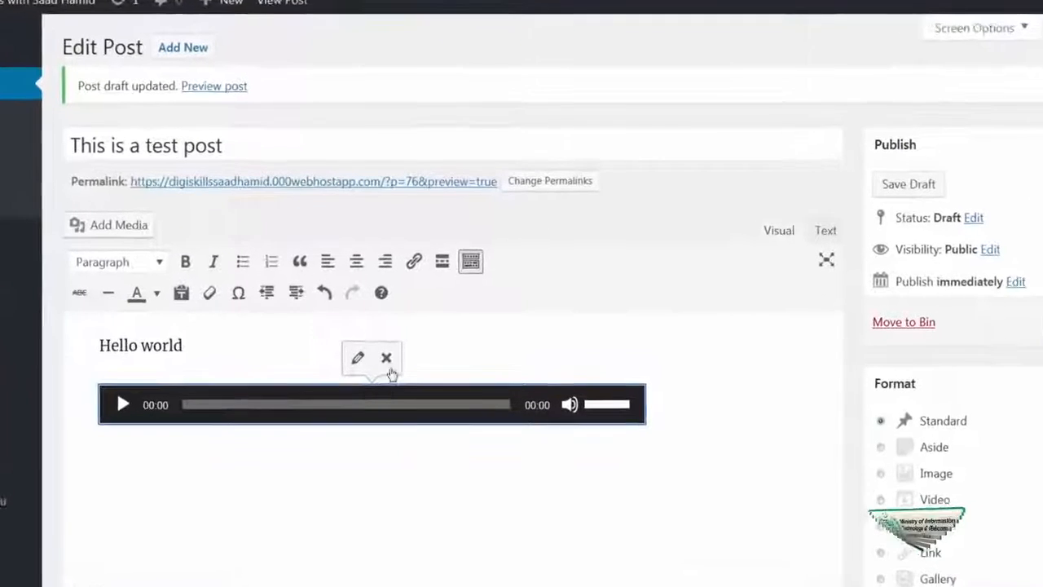
left_click(387, 359)
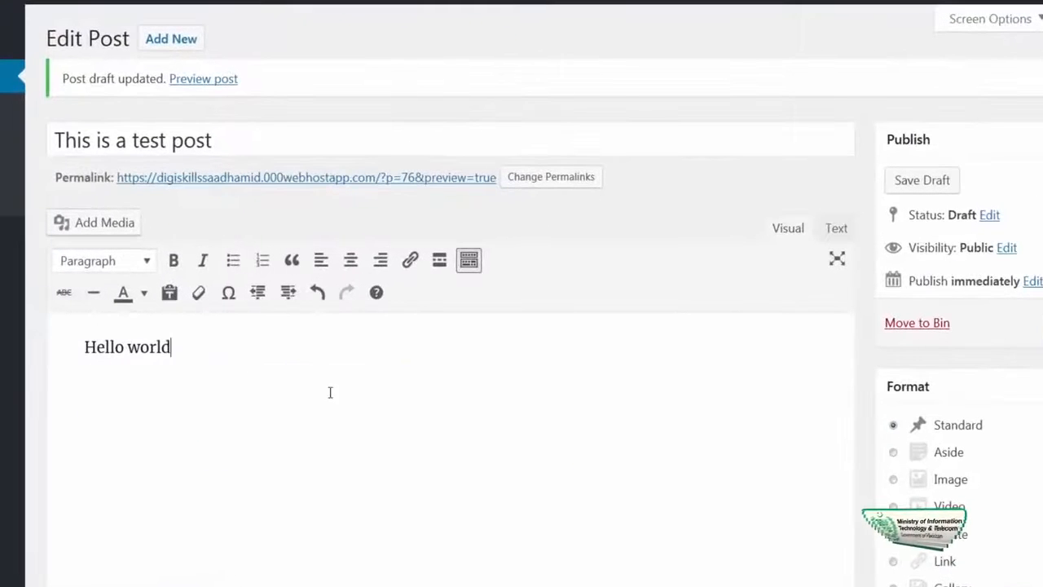
left_click(118, 222)
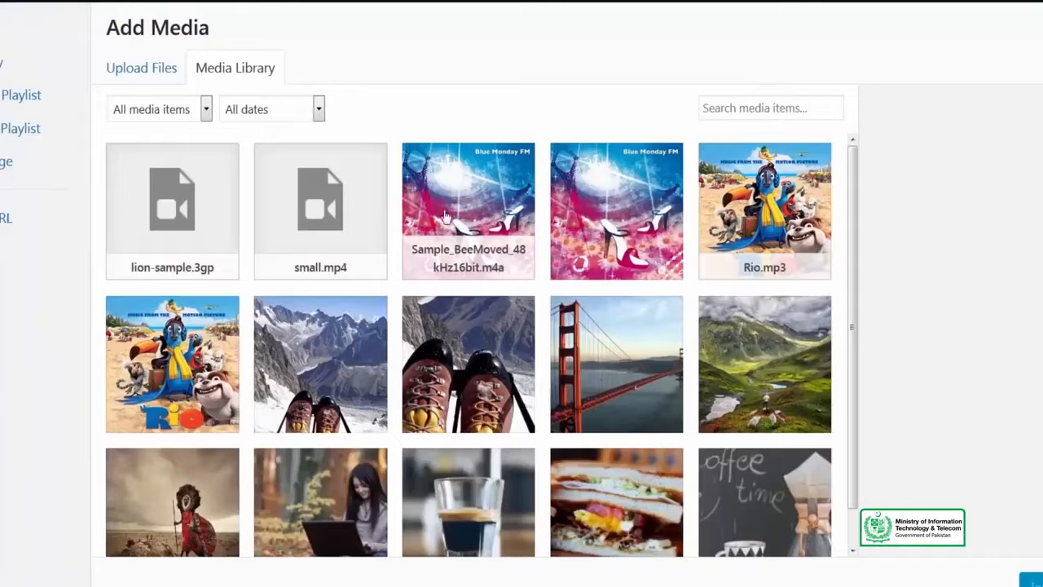
left_click(789, 232)
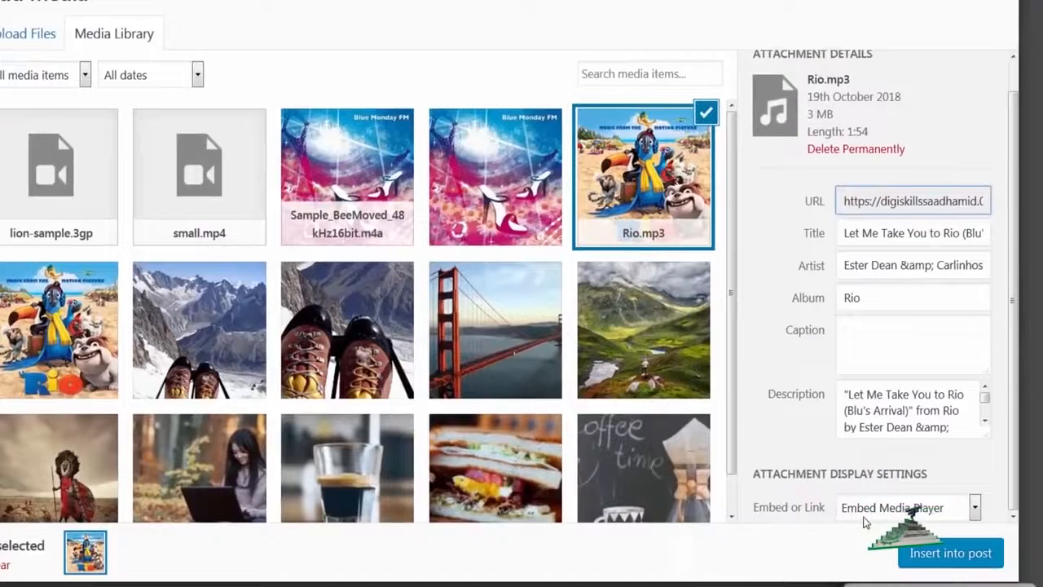
left_click(896, 508)
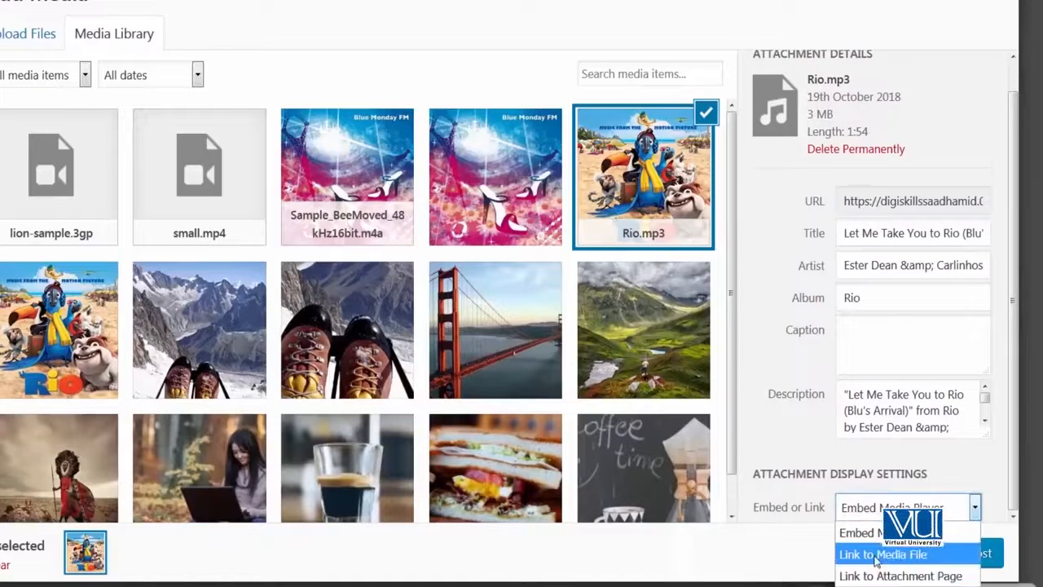
left_click(890, 554)
left_click(948, 554)
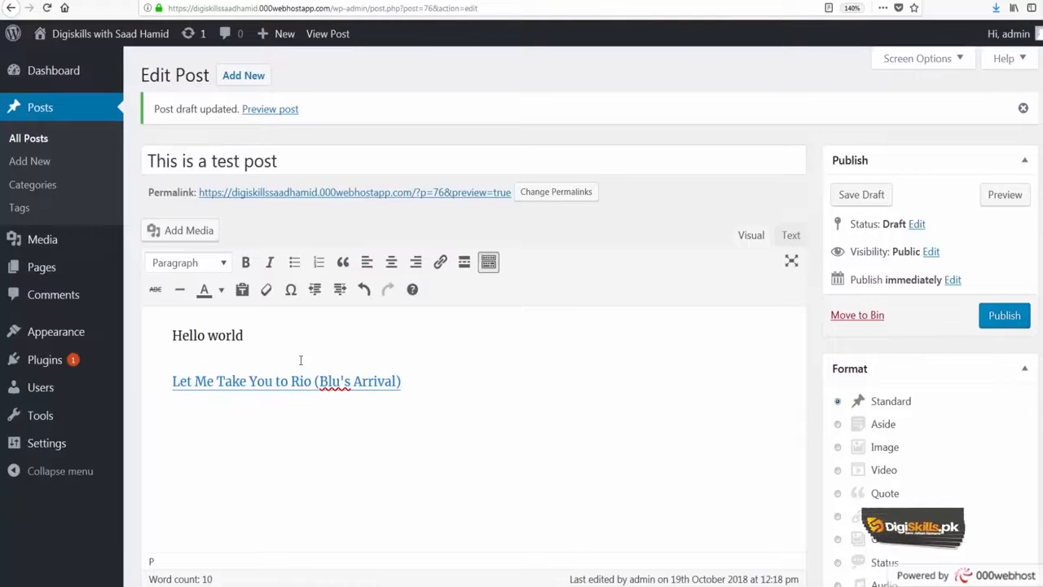
Step: Delete the Rio song link from the post body
key("Left")
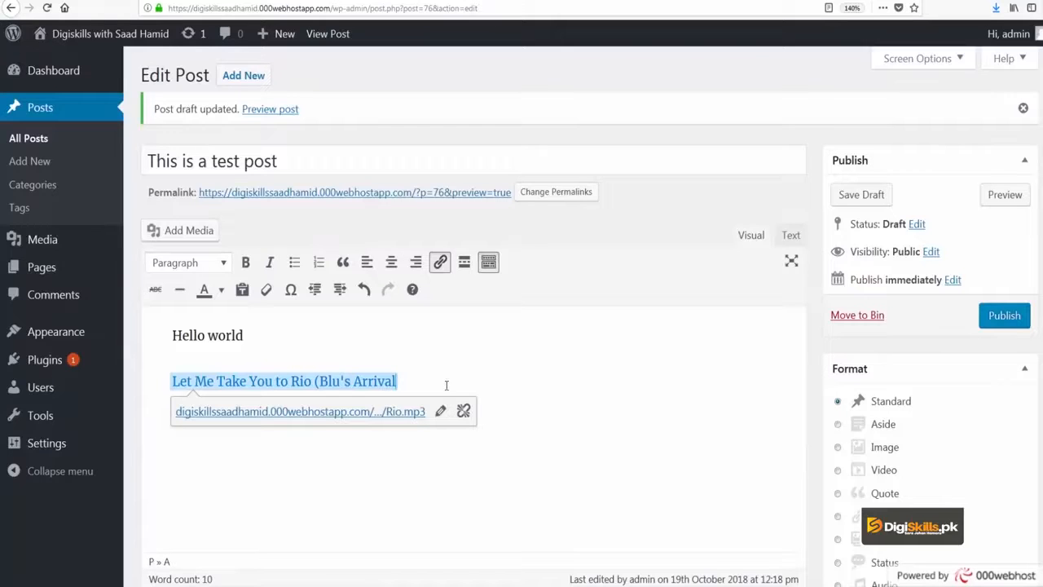
key("shift+Home")
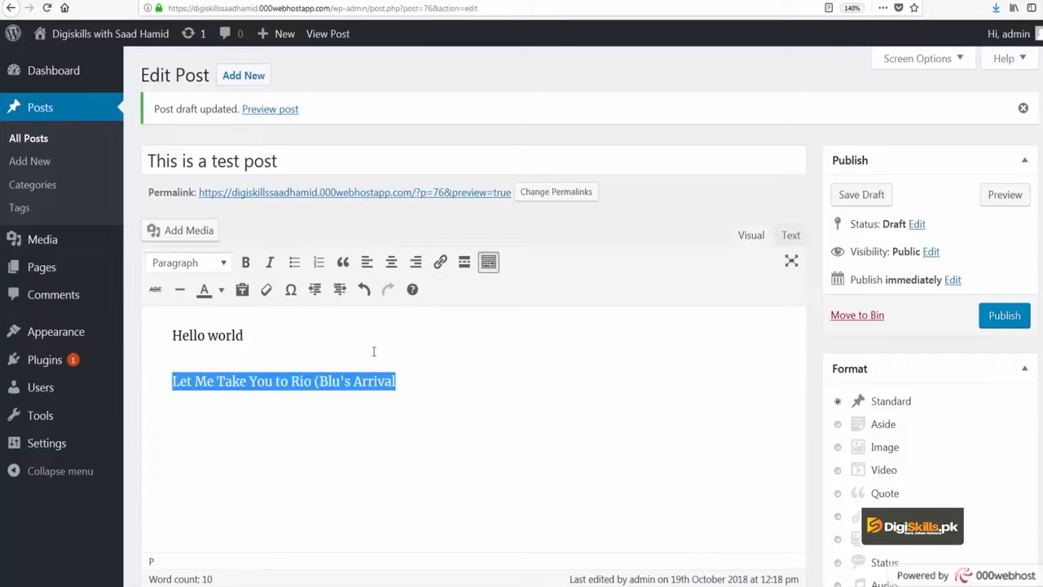
key("BackSpace")
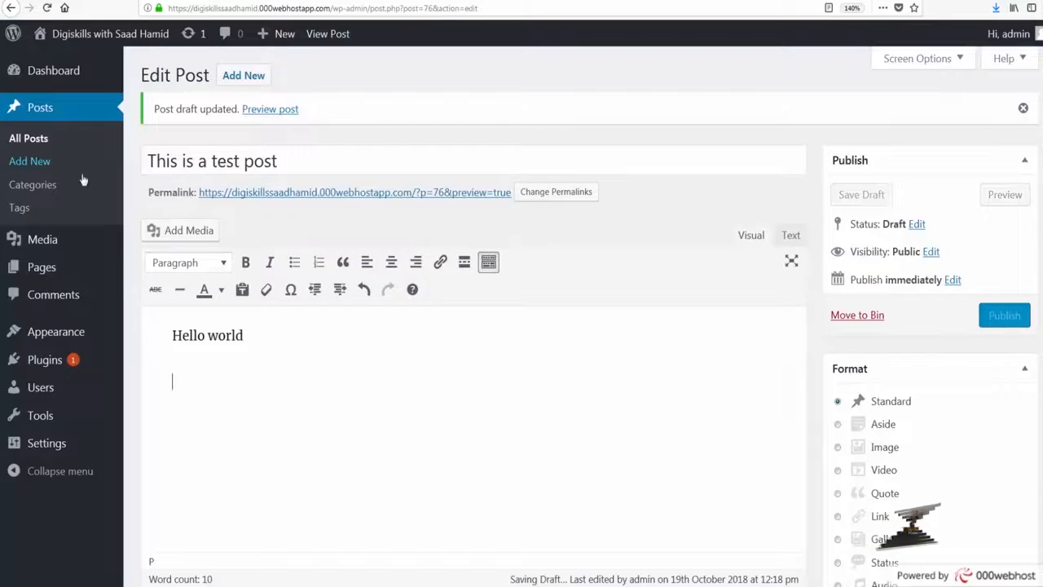
Step: Insert the video lion-sample.3gp from the media library into the post, linked to its media file
left_click(171, 232)
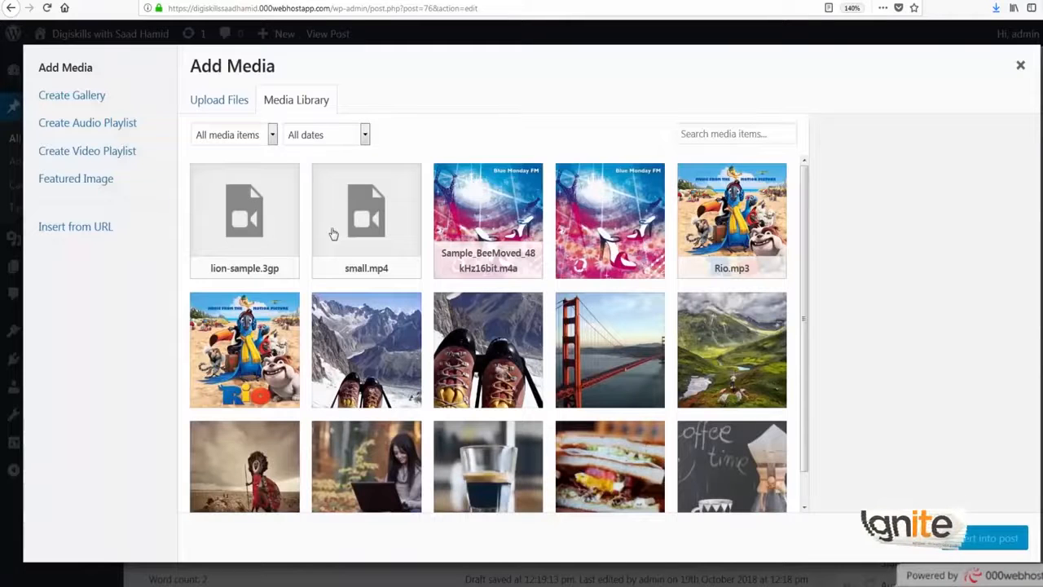
left_click(282, 243)
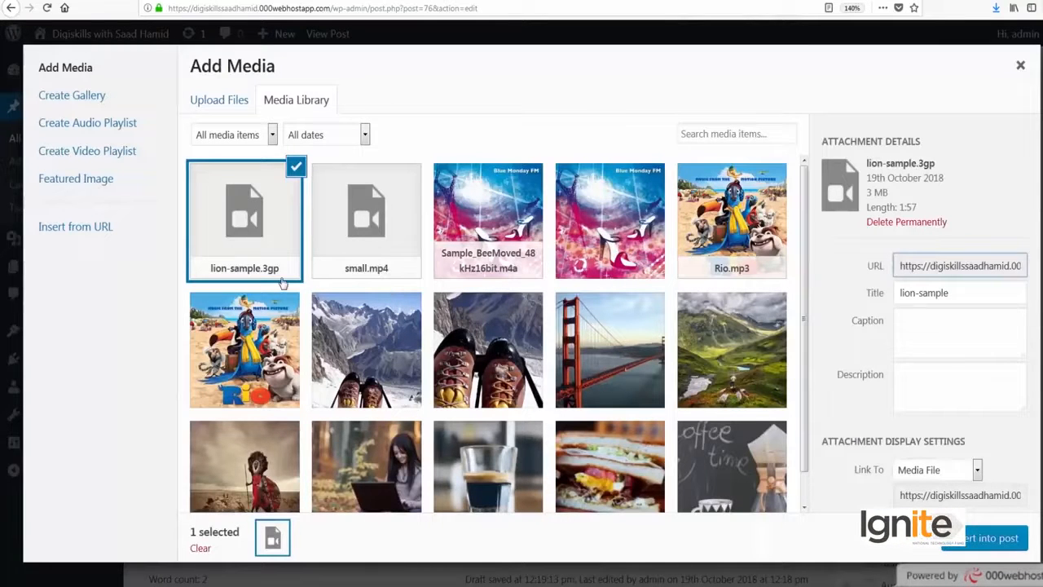
left_click(992, 536)
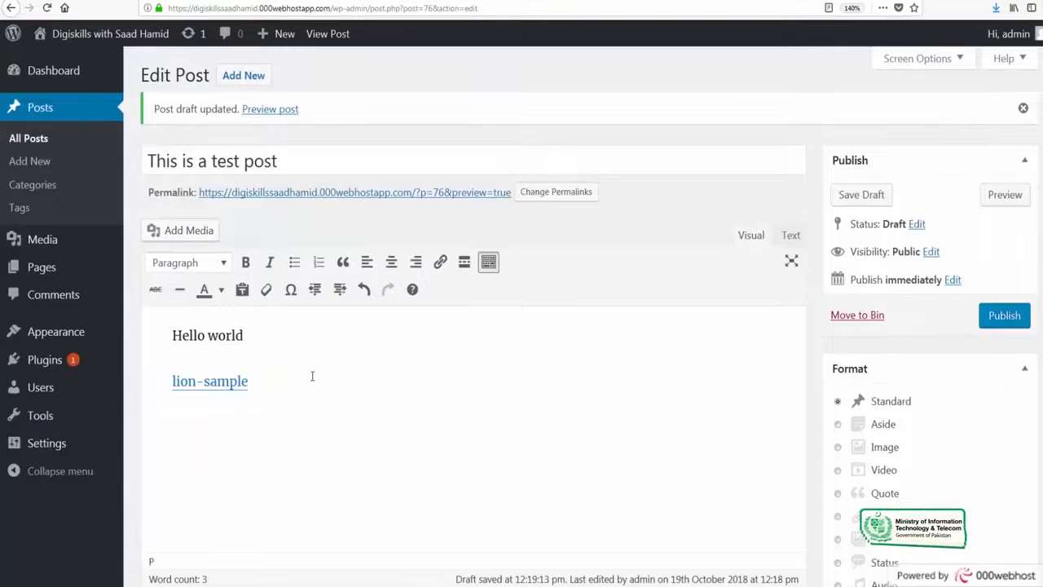
Step: Delete the lion-sample link and its empty line from the post body
key("shift+Home")
key("BackSpace")
key("BackSpace")
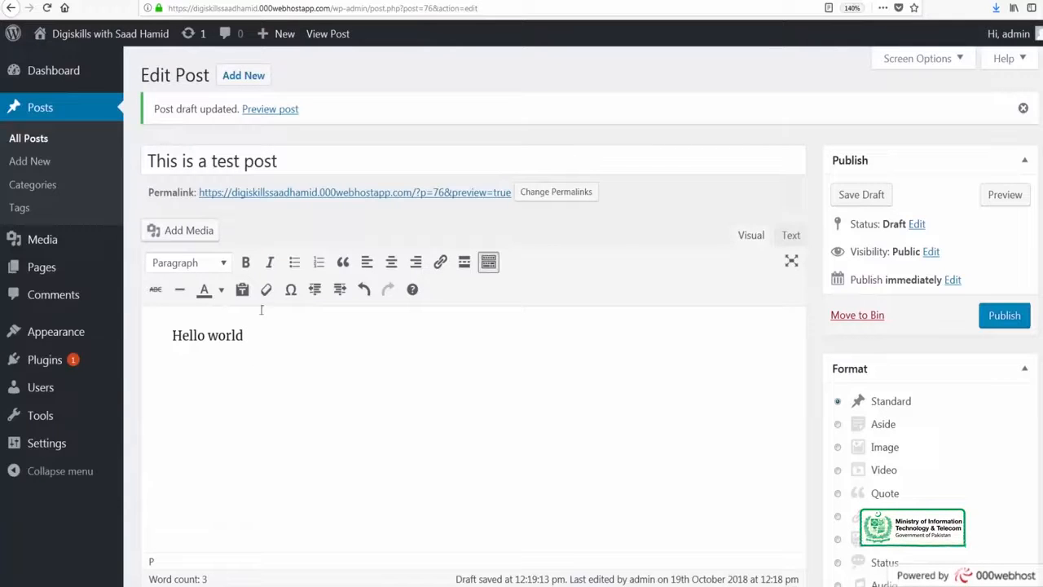
Step: Select lion-sample.3gp in the media library again and set what it links to as None
left_click(156, 231)
left_click(274, 238)
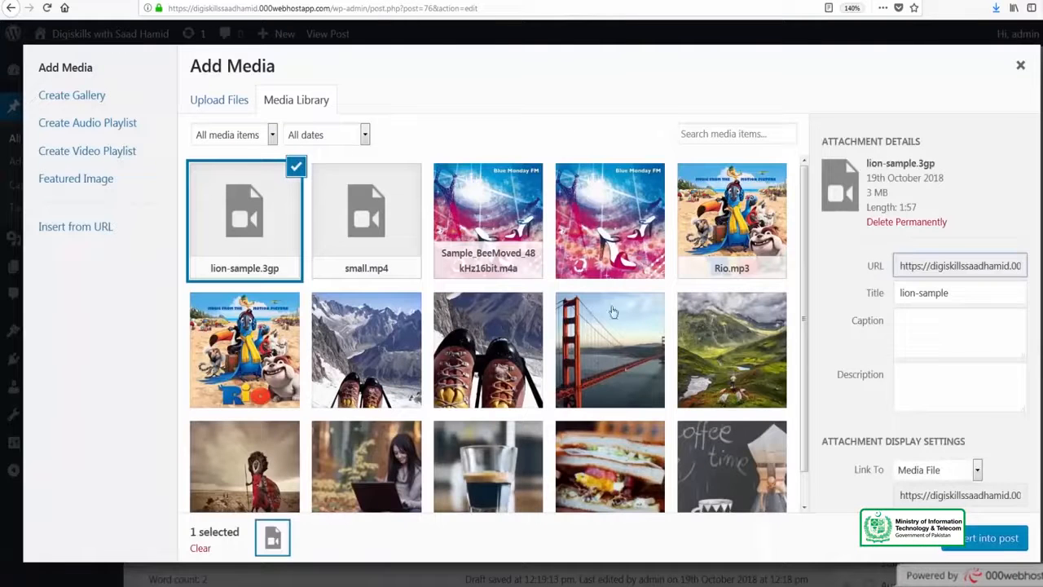
left_click(927, 465)
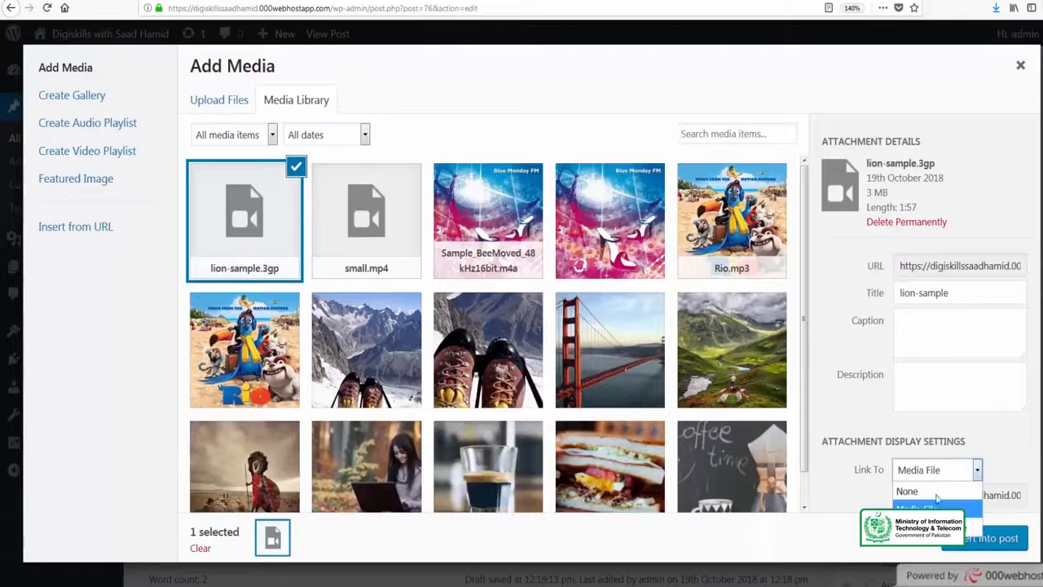
left_click(848, 491)
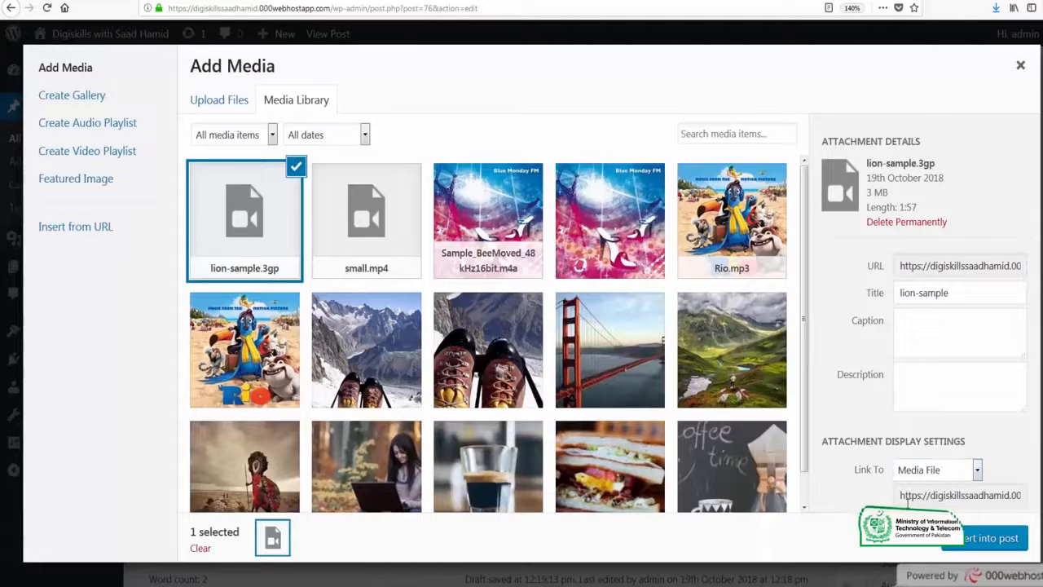
left_click(959, 477)
left_click(959, 492)
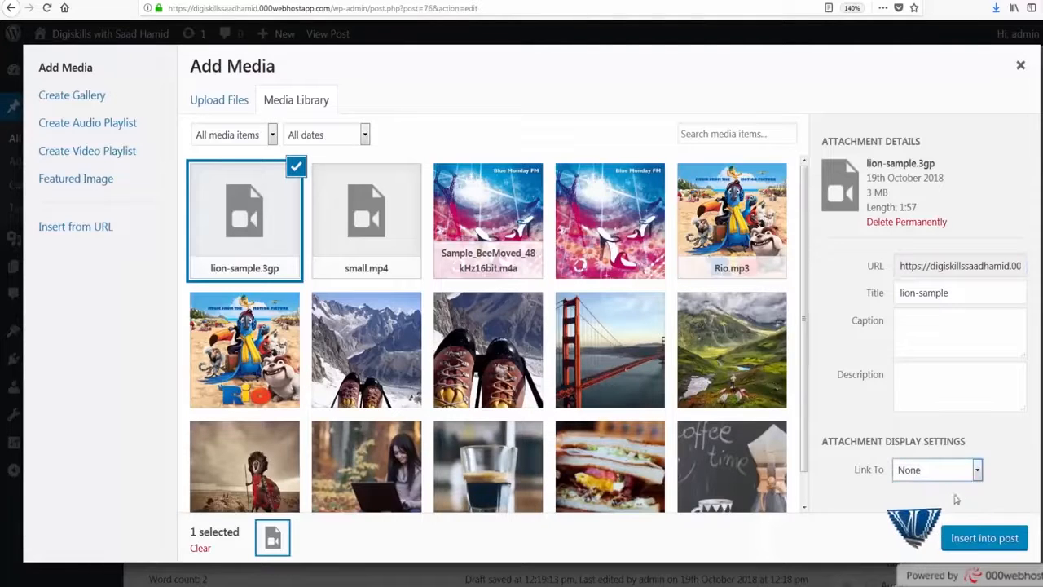
Step: Insert the video small.mp4 into the post with the Embed Media Player option and publish the post
left_click(404, 253)
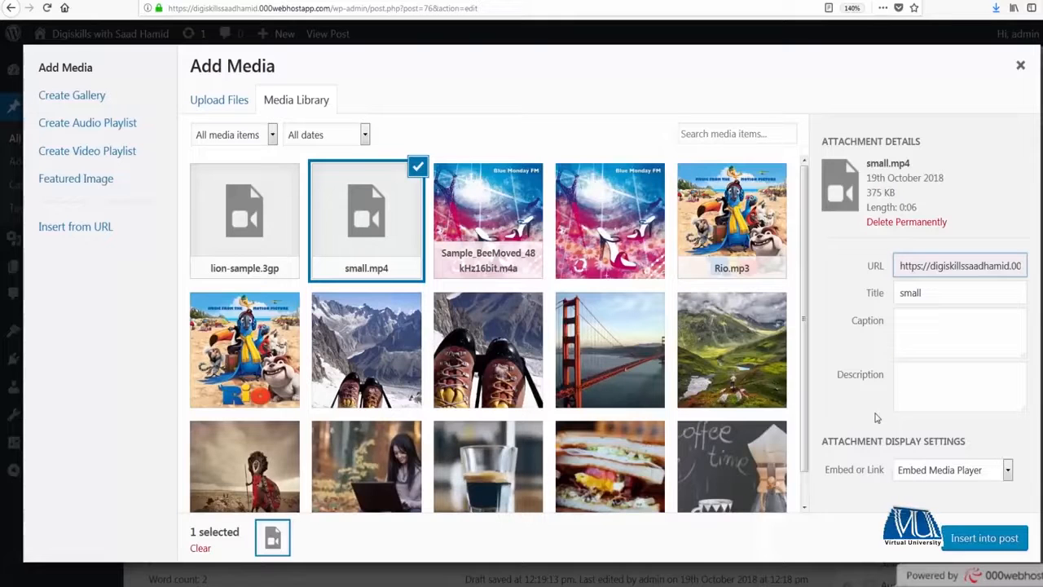
left_click(965, 538)
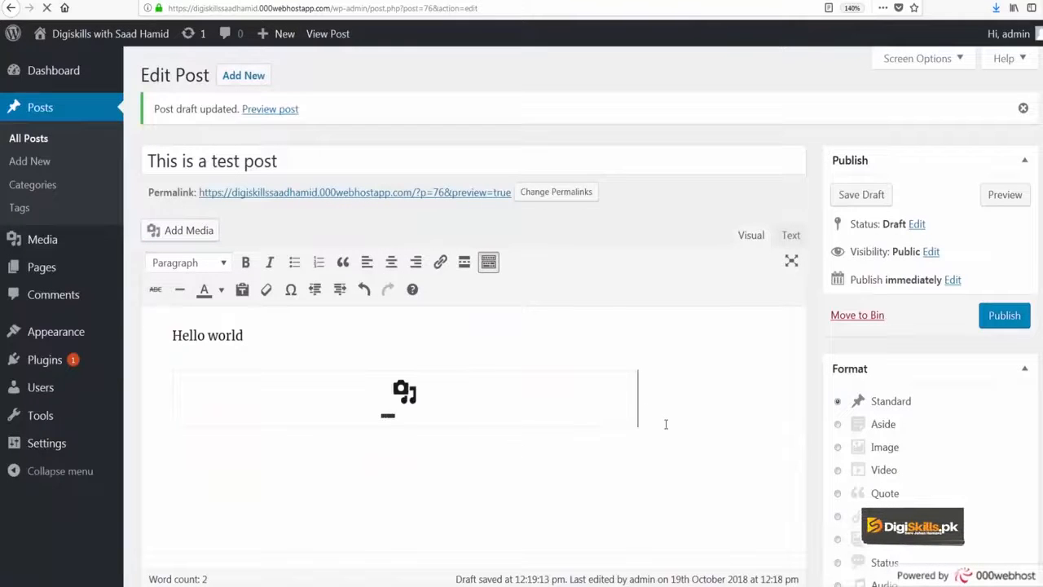
left_click(1013, 317)
left_click(1010, 318)
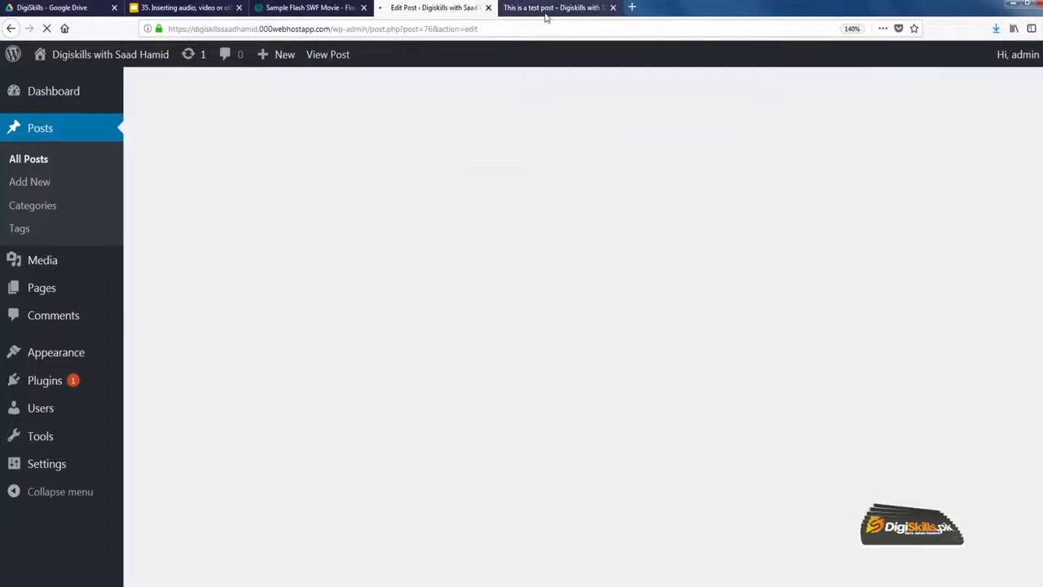
Step: View the published test post on the site's home page and play its embedded video
left_click(545, 11)
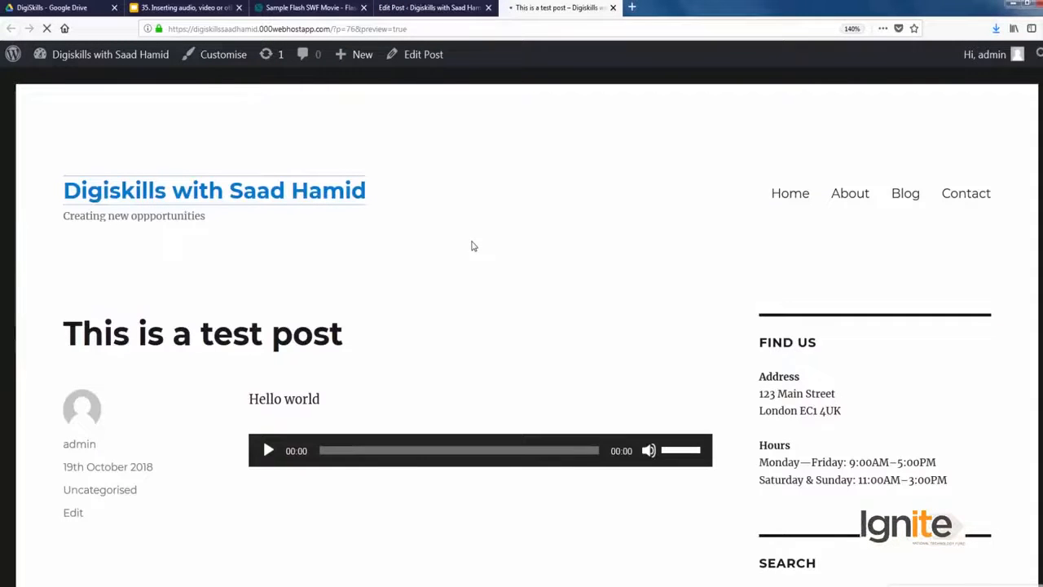
scroll(473, 247, "down", 3)
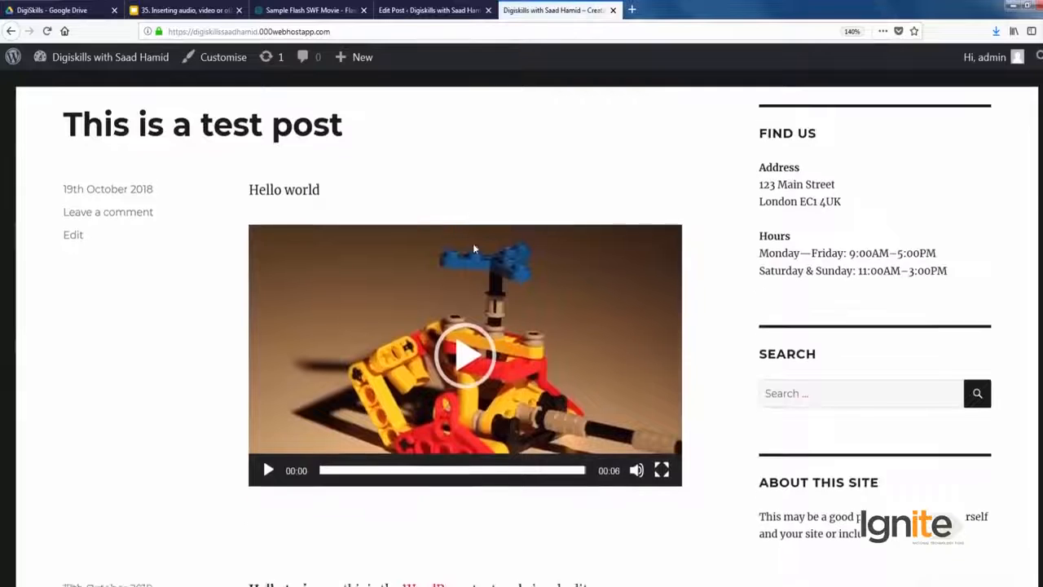
scroll(473, 247, "down", 2)
left_click(469, 216)
scroll(424, 359, "up", 3)
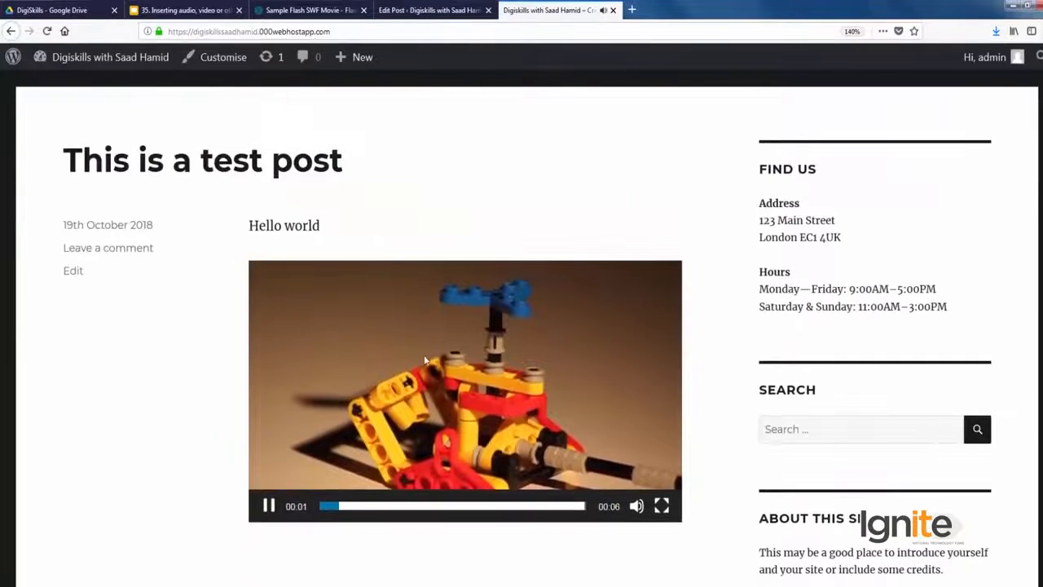
Step: Pause the video on the home page and delete the embedded video from the test post in the editor
left_click(269, 507)
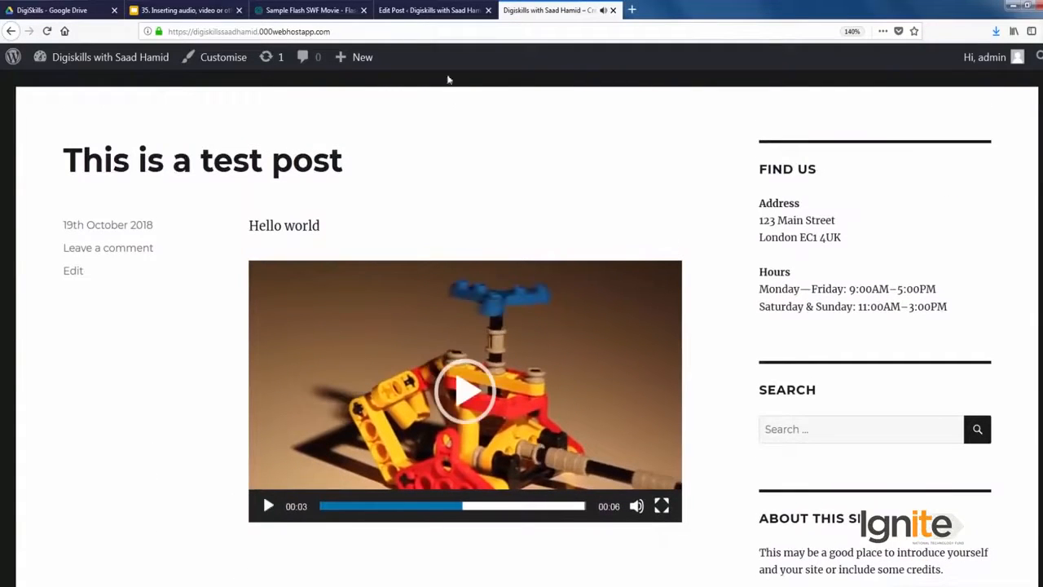
left_click(463, 9)
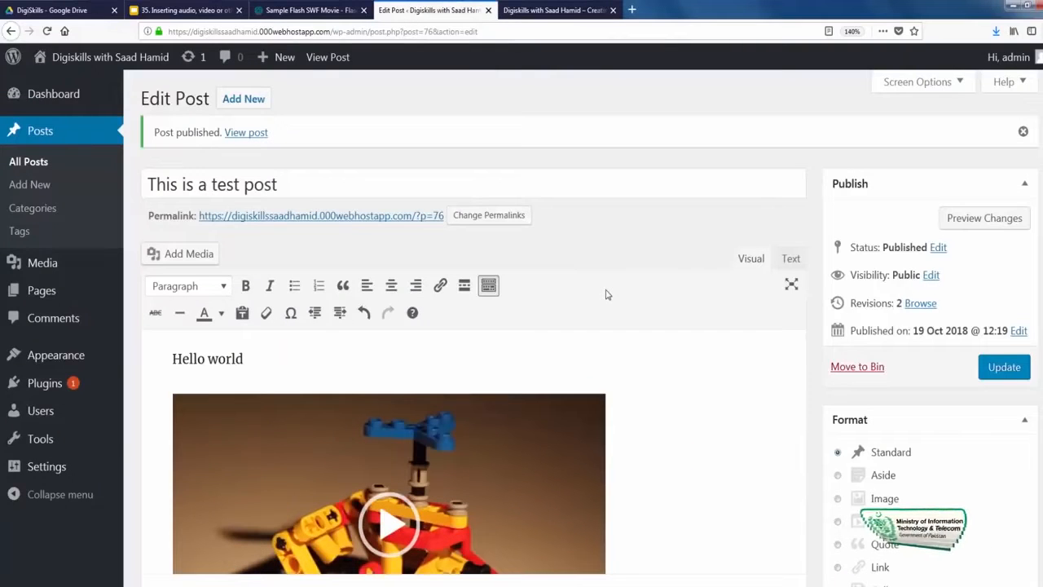
left_click(643, 415)
key("BackSpace")
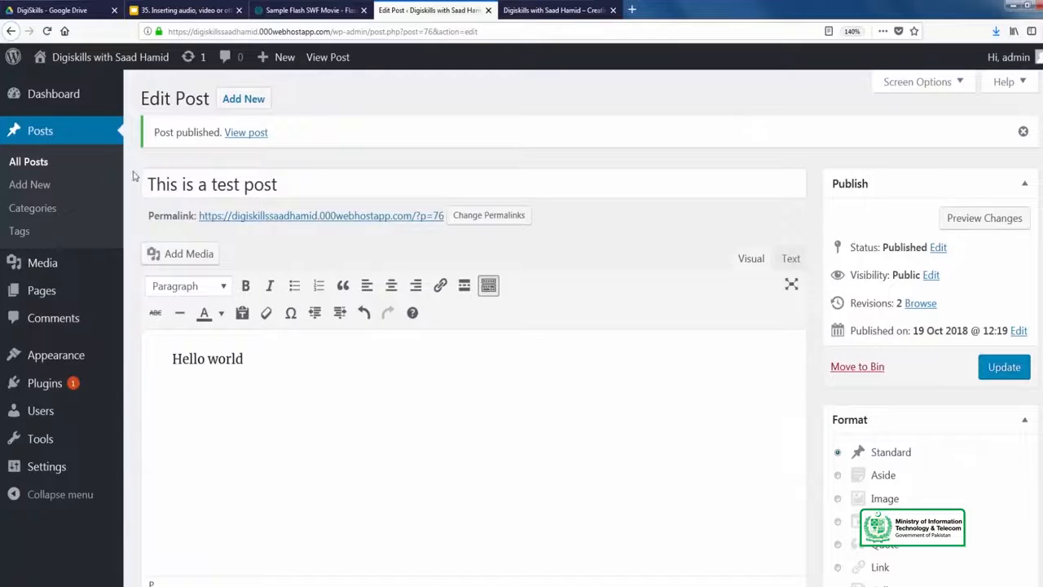
Step: Upload the pdf file from the Files folder to the media library and insert it into the post linked to its Media File
left_click(175, 254)
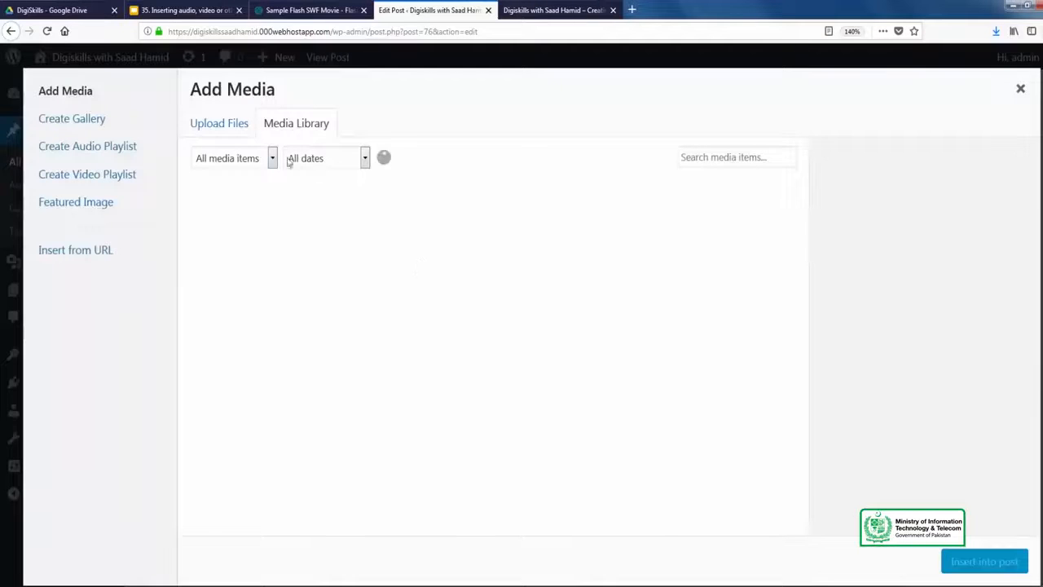
left_click(245, 130)
left_click(579, 343)
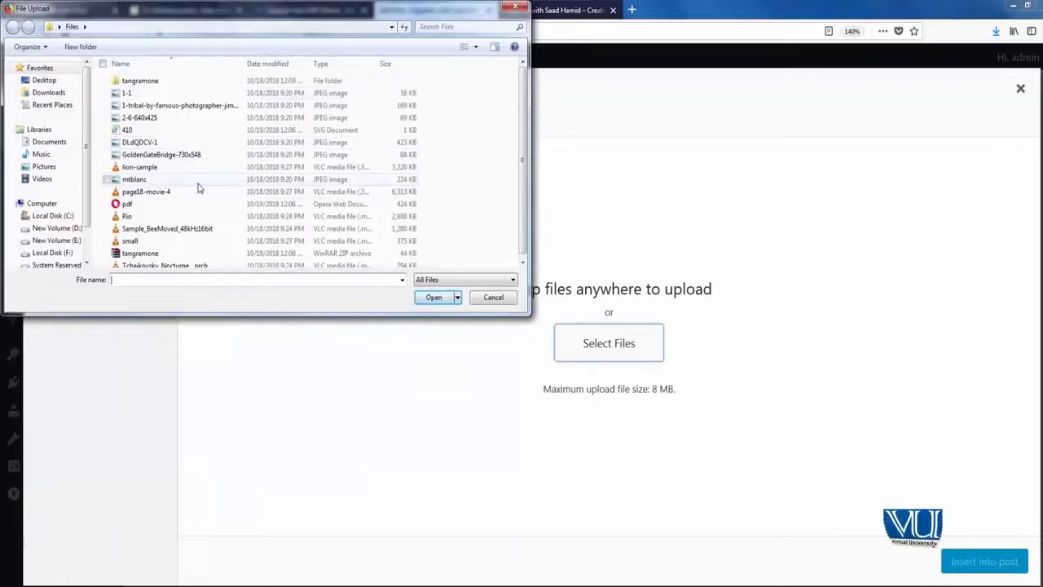
double_click(203, 204)
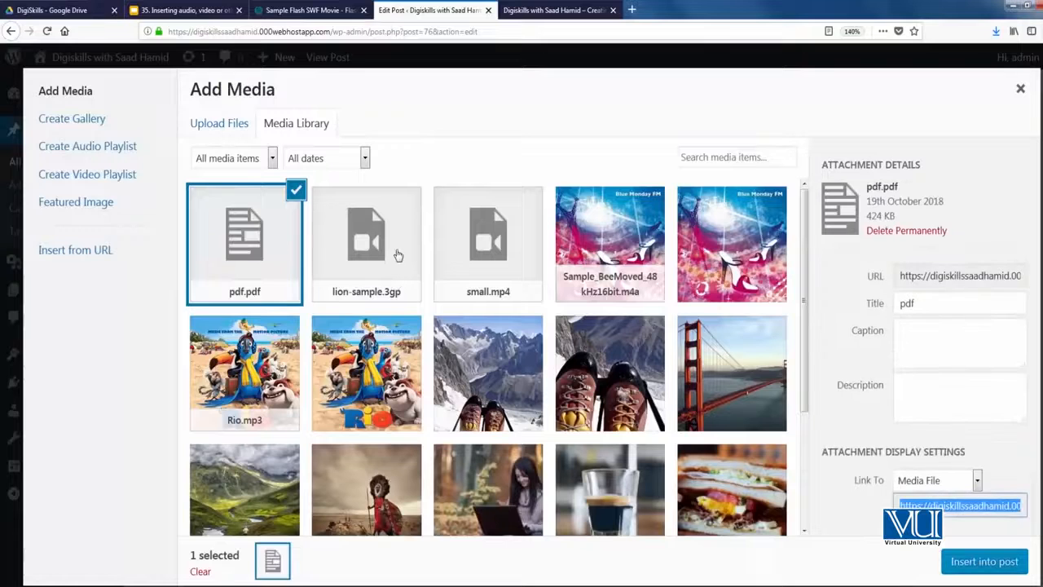
left_click(910, 484)
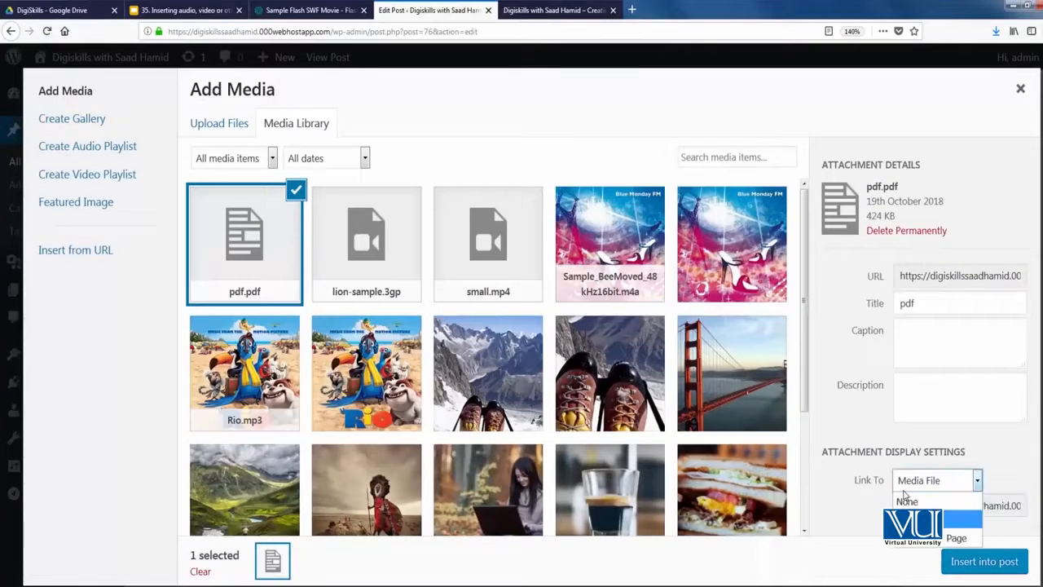
left_click(862, 422)
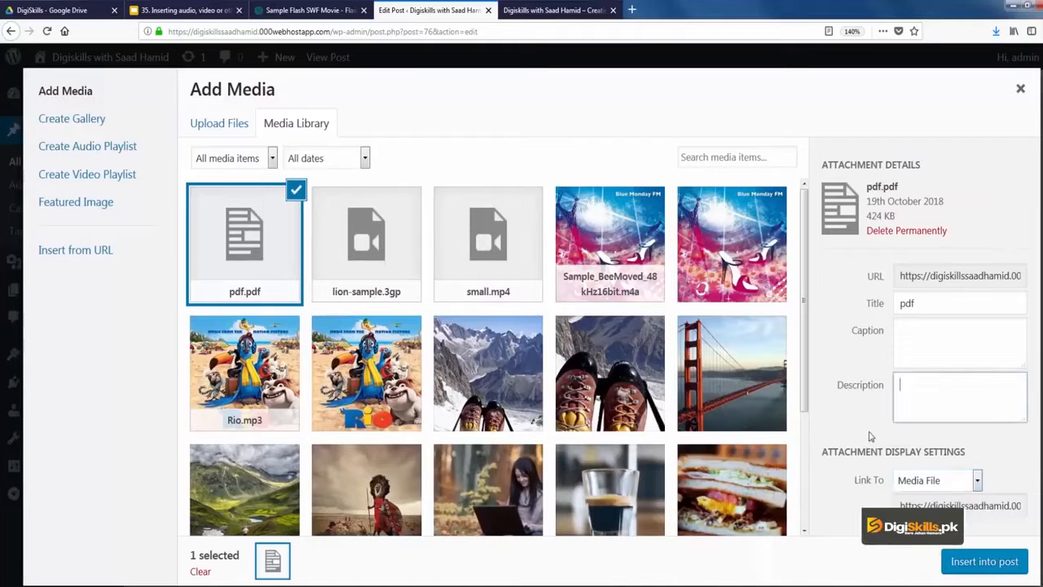
left_click(1001, 571)
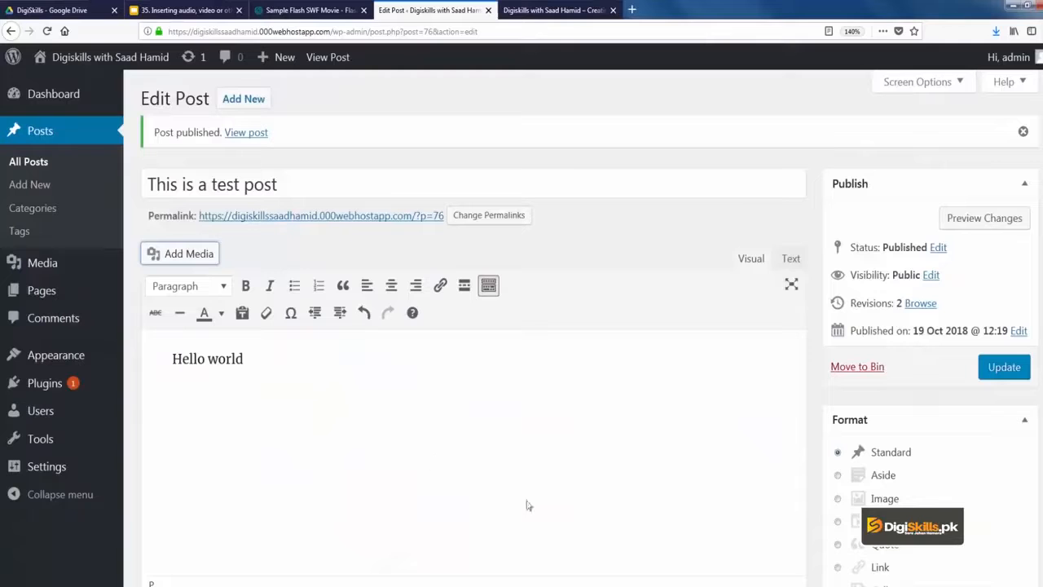
Step: Delete the inserted pdf link's text from the post body
left_click(418, 442)
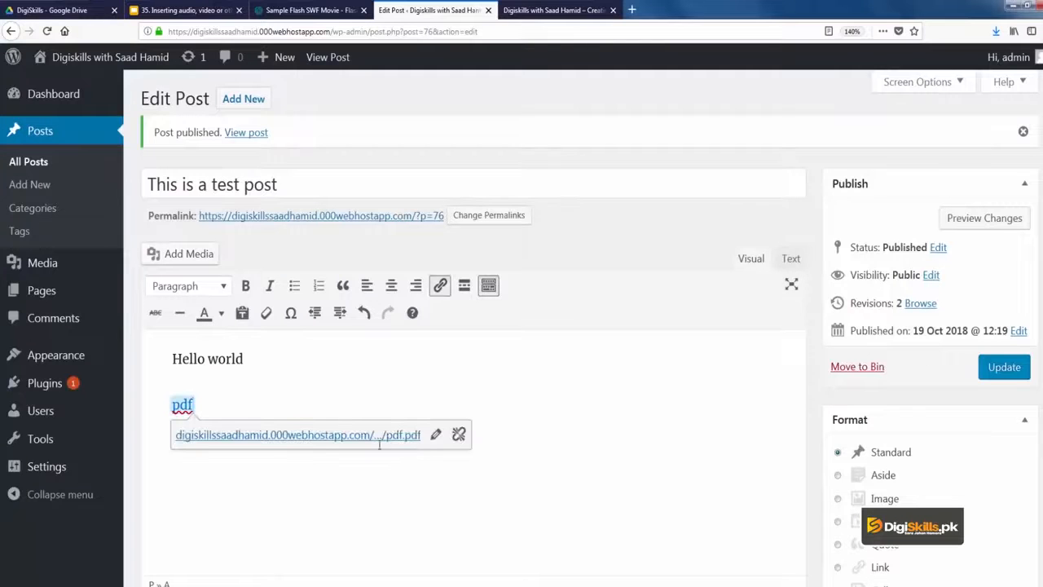
key("BackSpace")
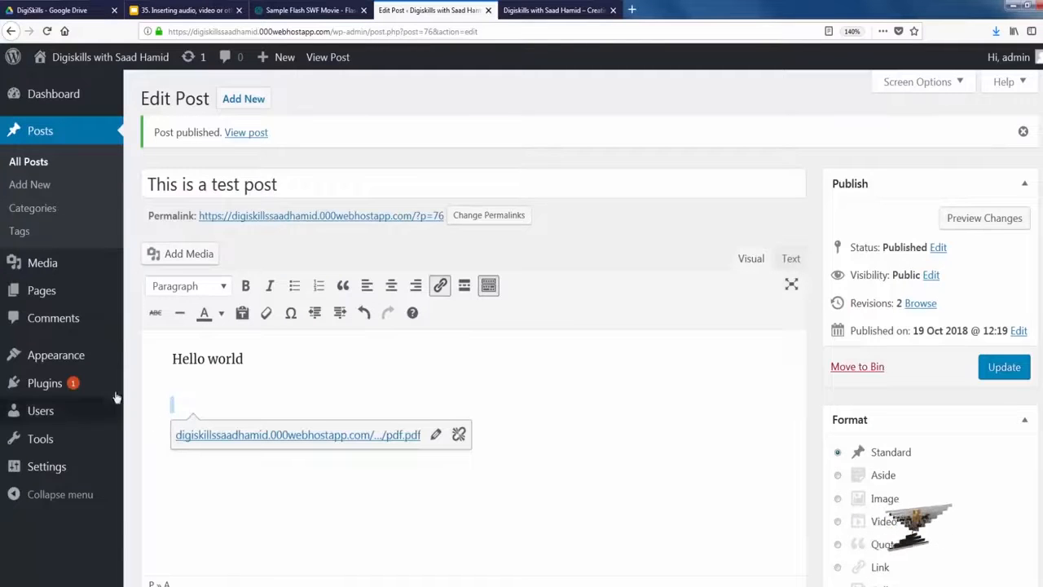
Step: Try to upload the Shockwave Flash file tangramone.swf from the tangramone folder, and close the media window
left_click(179, 259)
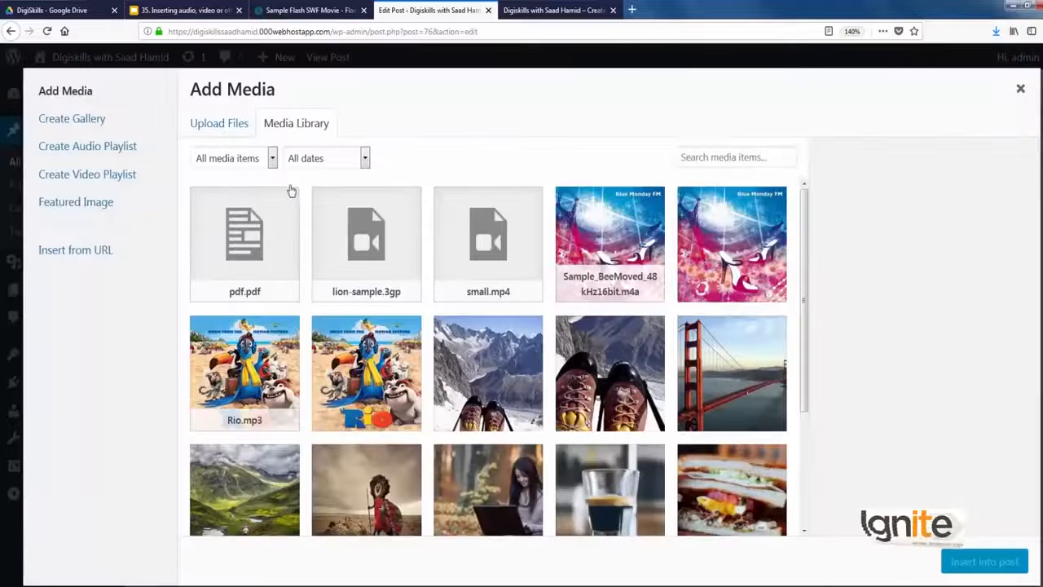
left_click(228, 123)
left_click(570, 340)
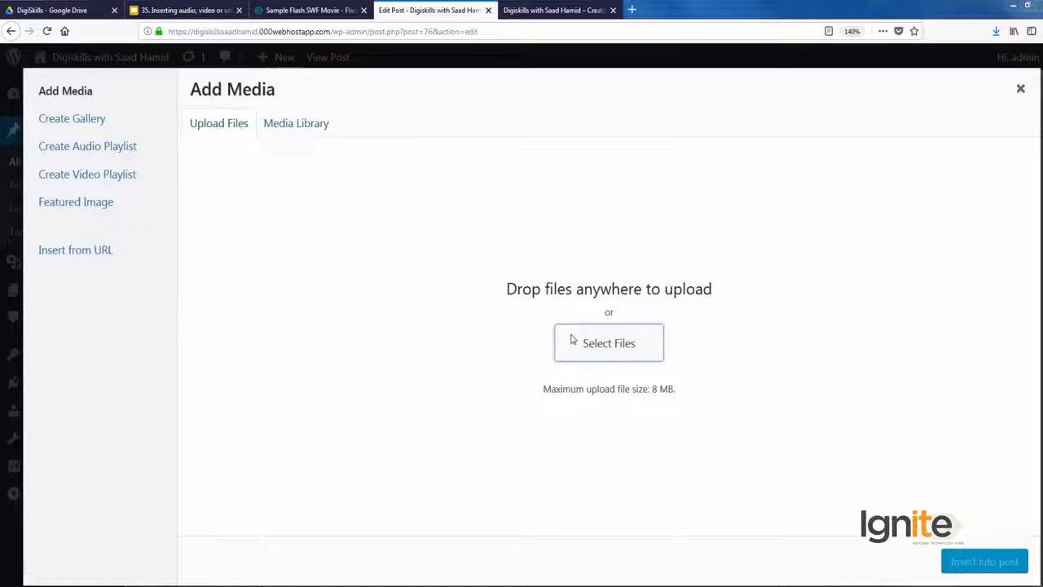
double_click(196, 81)
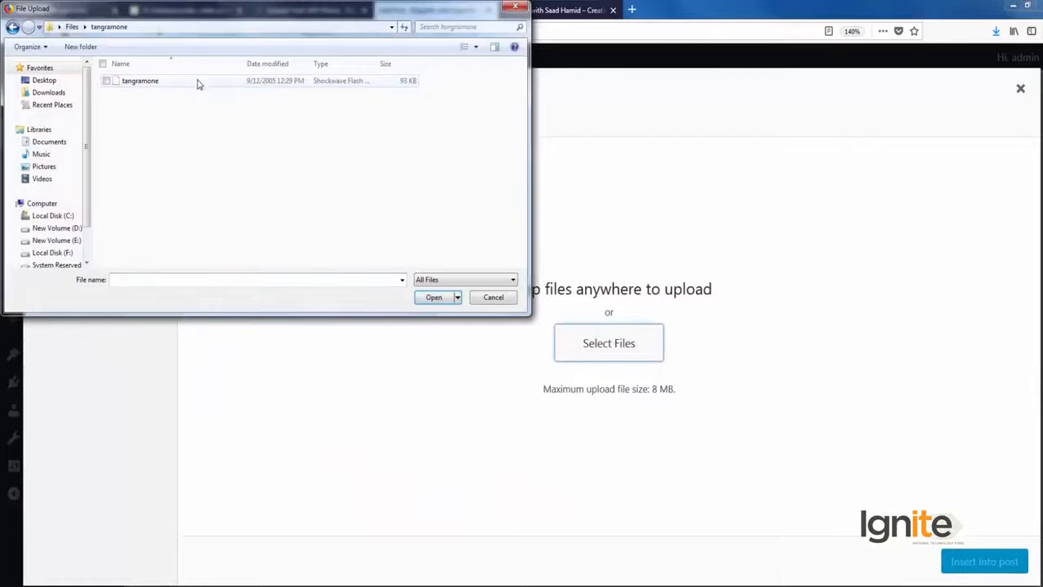
double_click(140, 81)
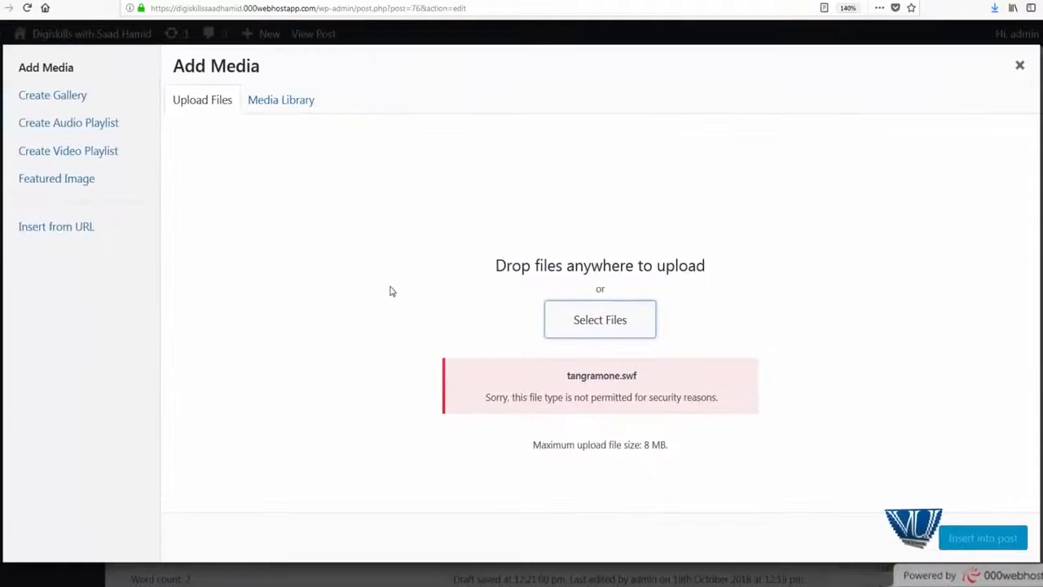
left_click(1017, 72)
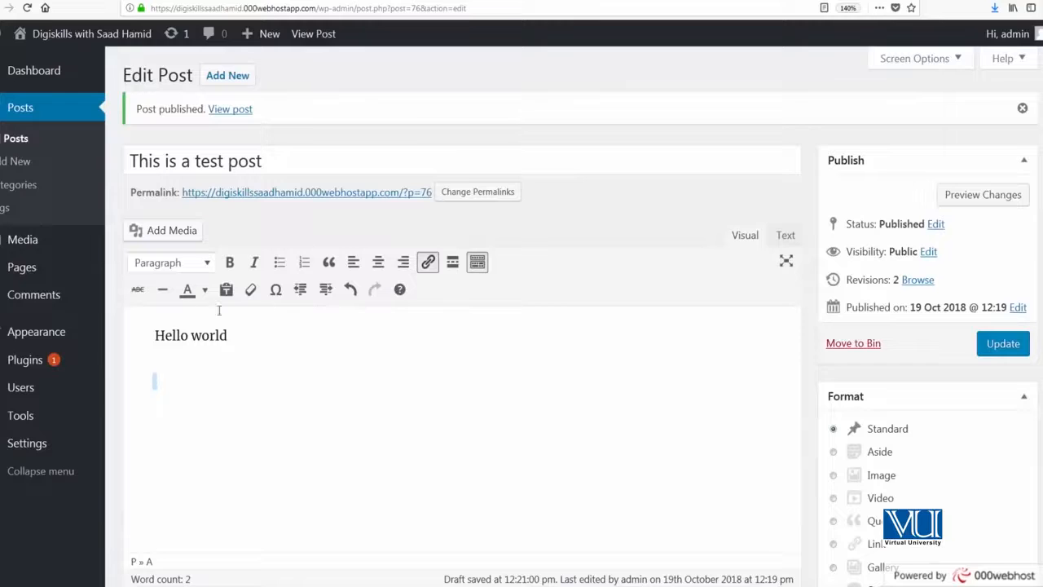
Step: Search the plugin directory for "Add SWF", locate Add SWF Support for Media Uploader, and check the installed plugins list
mouse_move(95, 366)
left_click(136, 385)
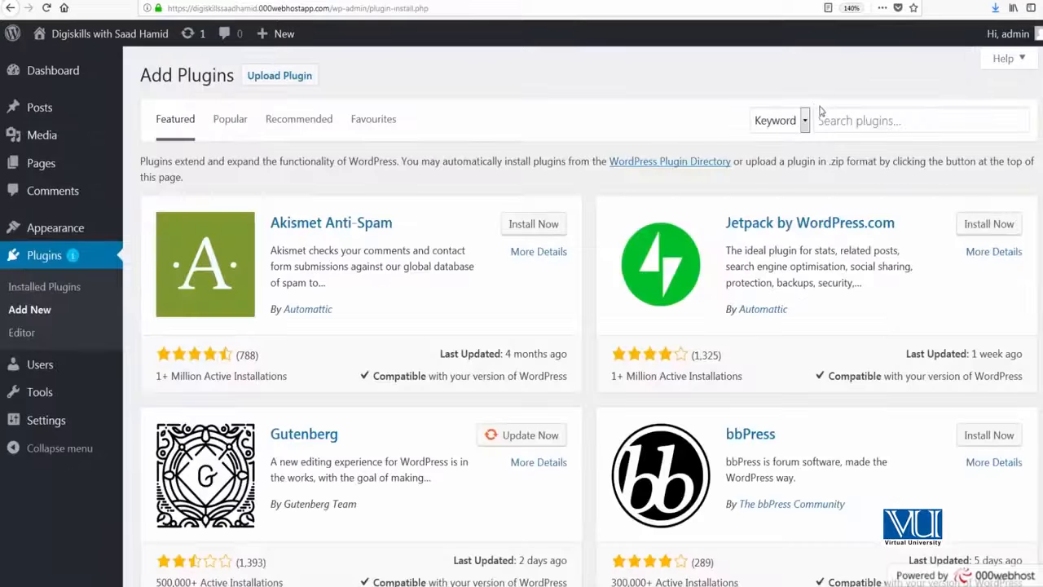
left_click(839, 113)
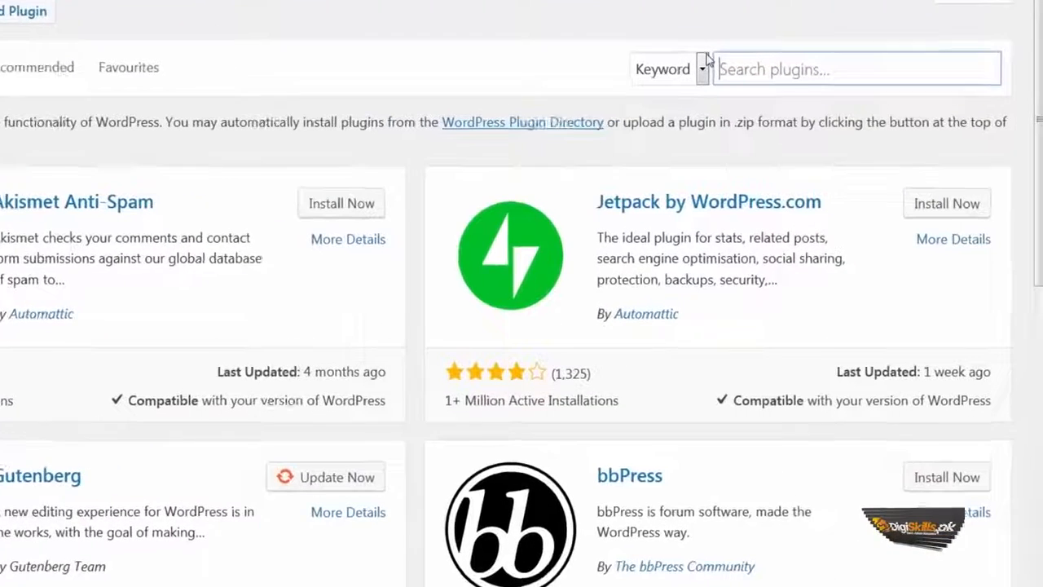
type("SWF")
key("BackSpace")
key("BackSpace")
key("BackSpace")
type("Add SWF")
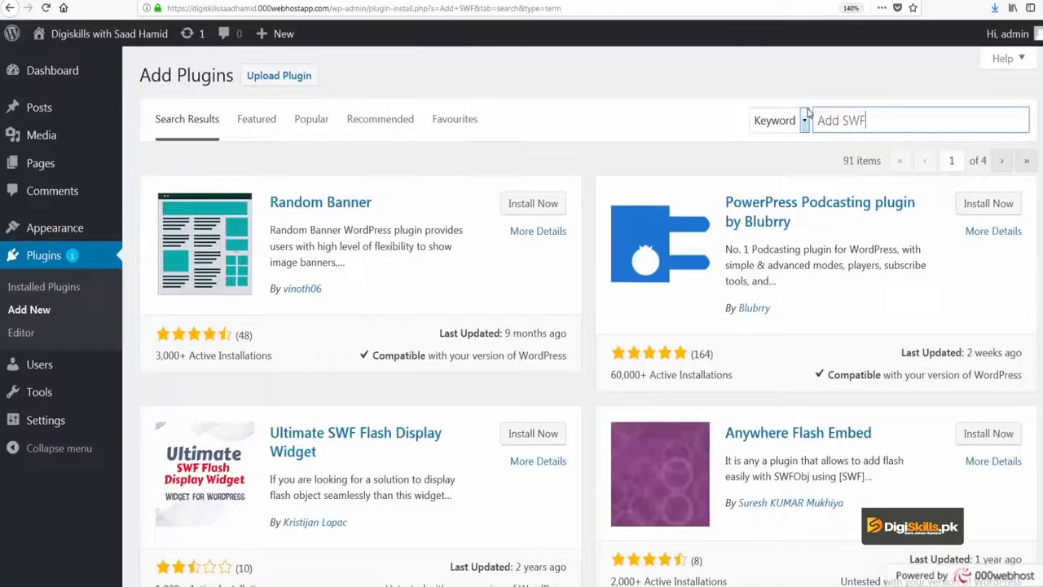
scroll(565, 175, "down", 8)
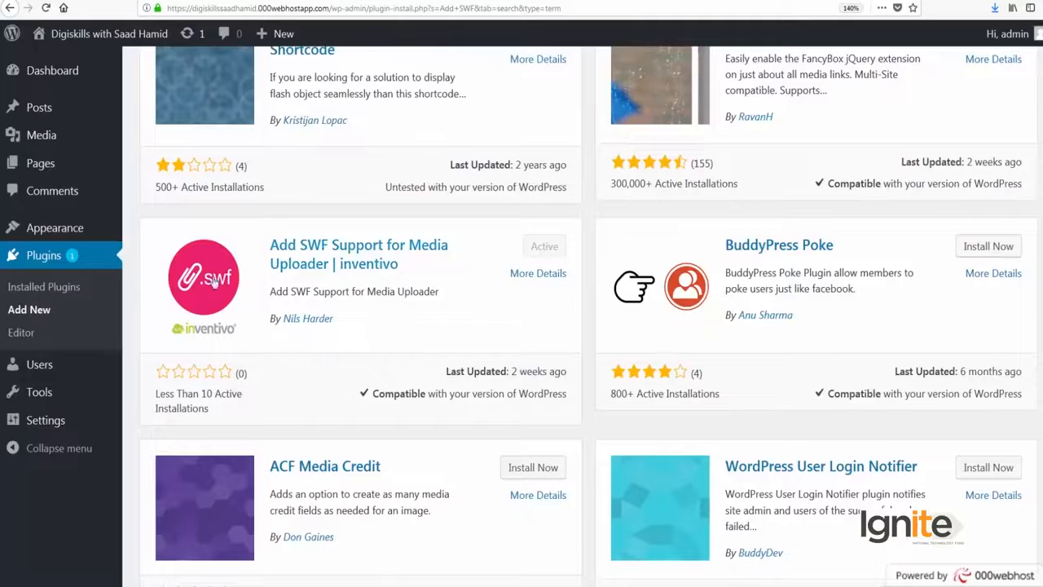
left_click(88, 298)
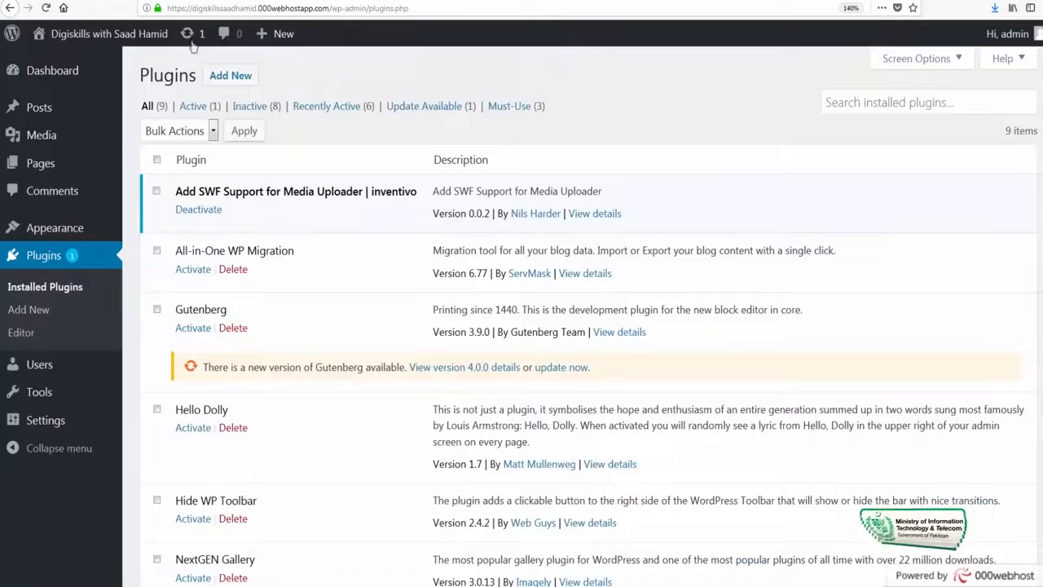
Step: Reopen "This is a test post" for editing from the list of all posts and remove its embedded video
mouse_move(108, 120)
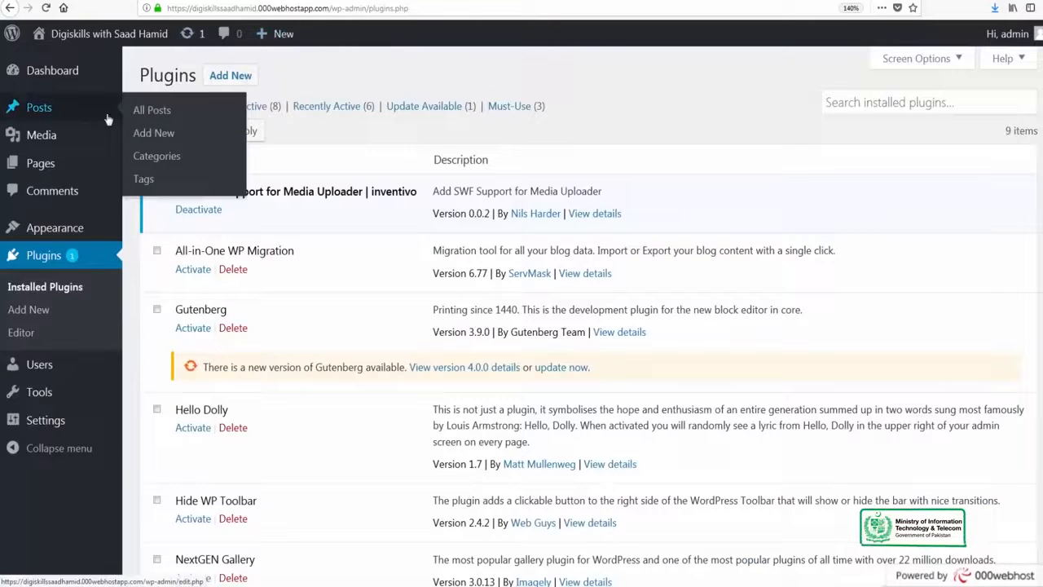
left_click(153, 117)
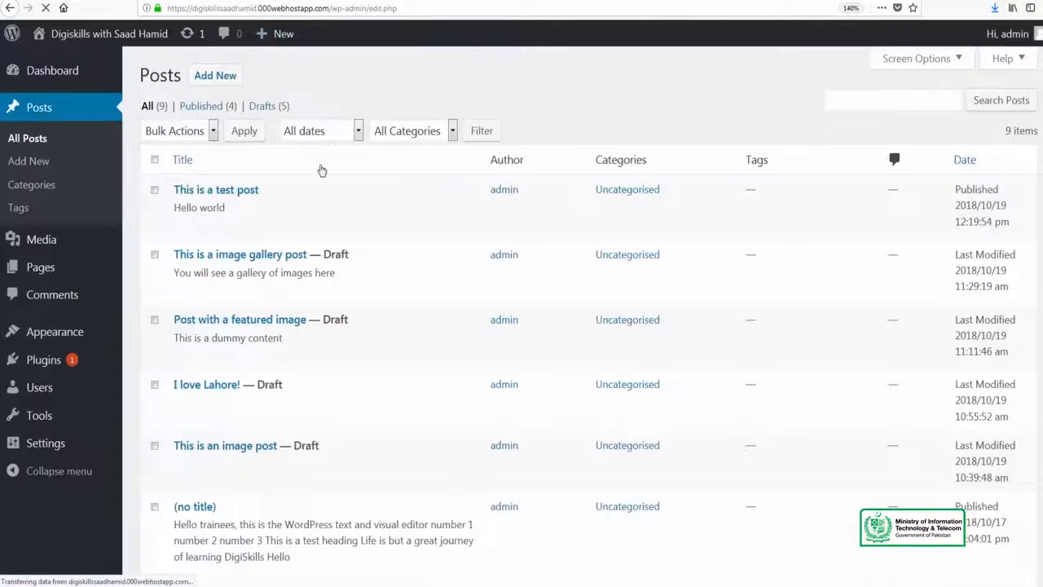
left_click(182, 232)
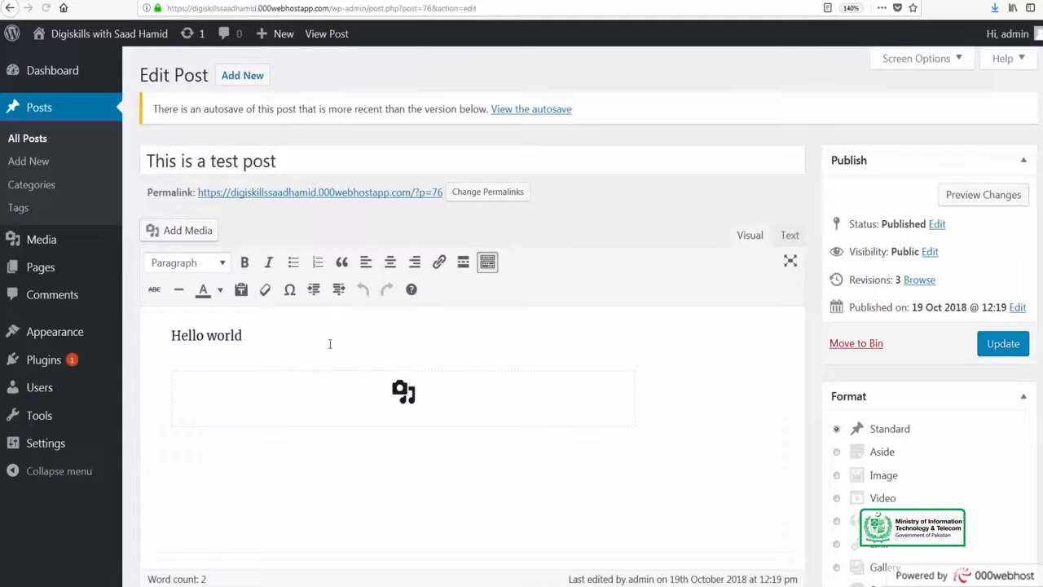
left_click(547, 419)
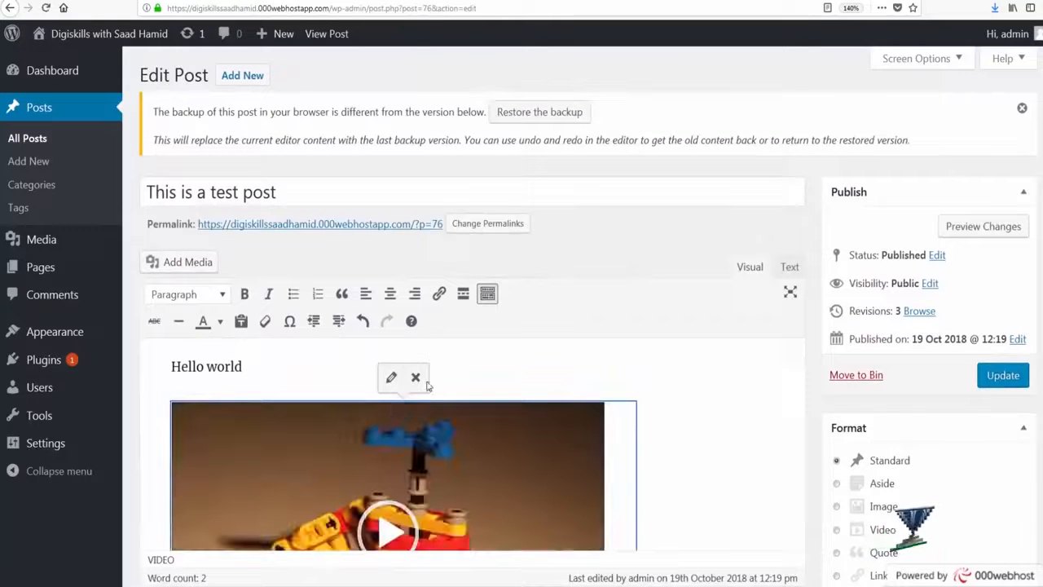
left_click(415, 378)
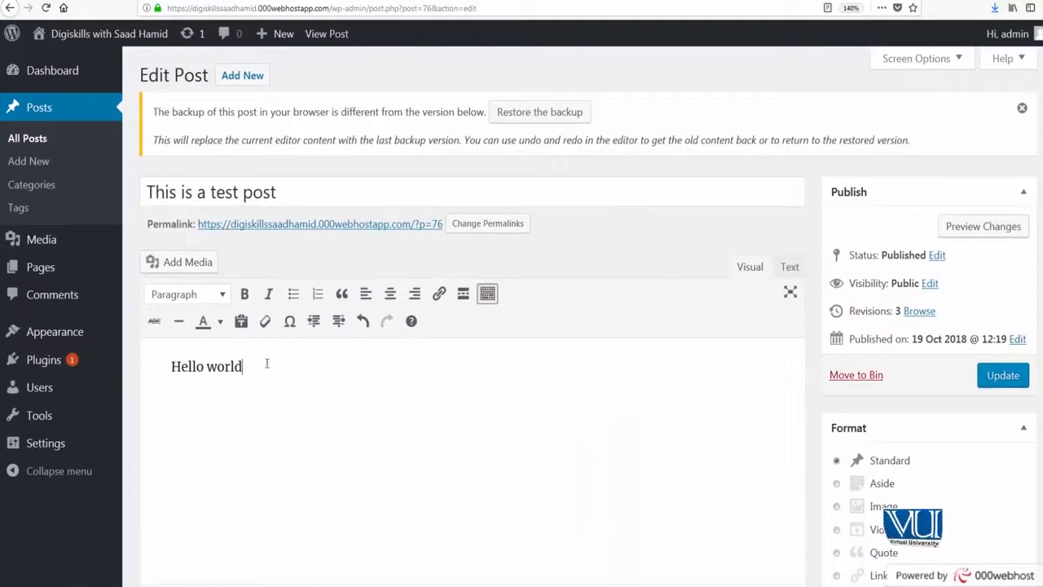
Step: Upload tangramone.swf from the tangramone folder to the media library
left_click(200, 262)
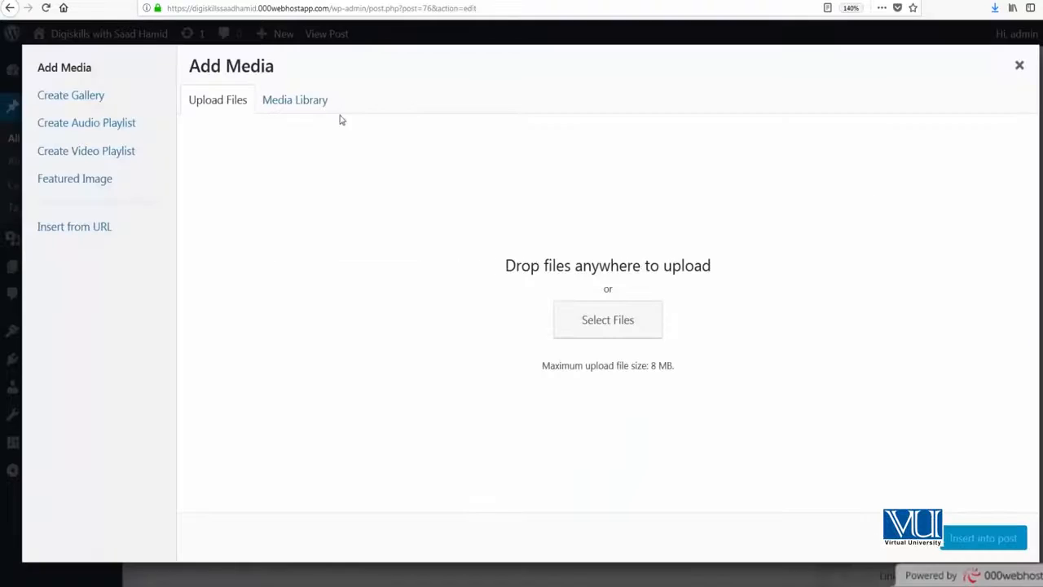
left_click(586, 327)
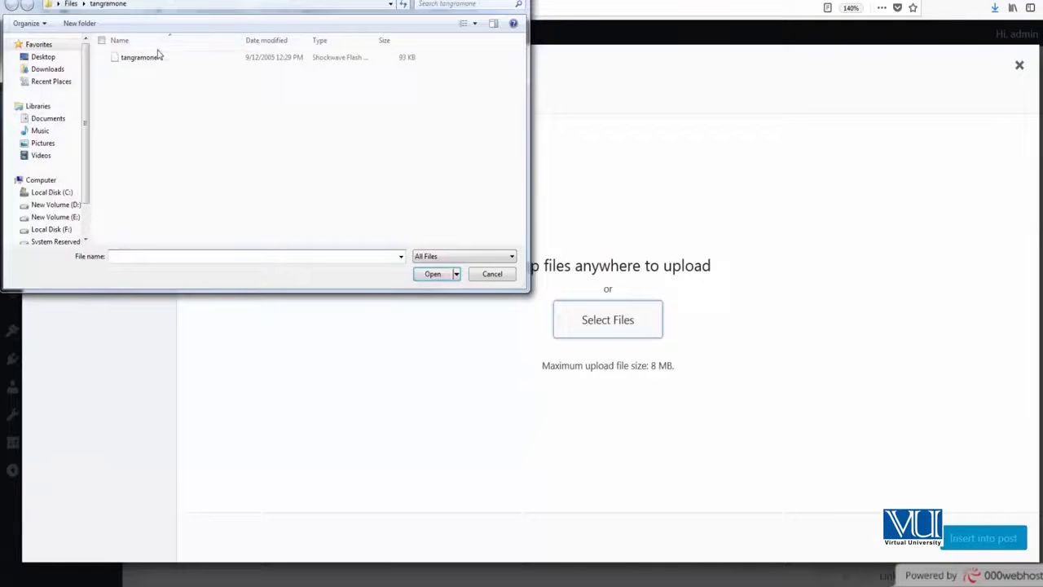
double_click(159, 58)
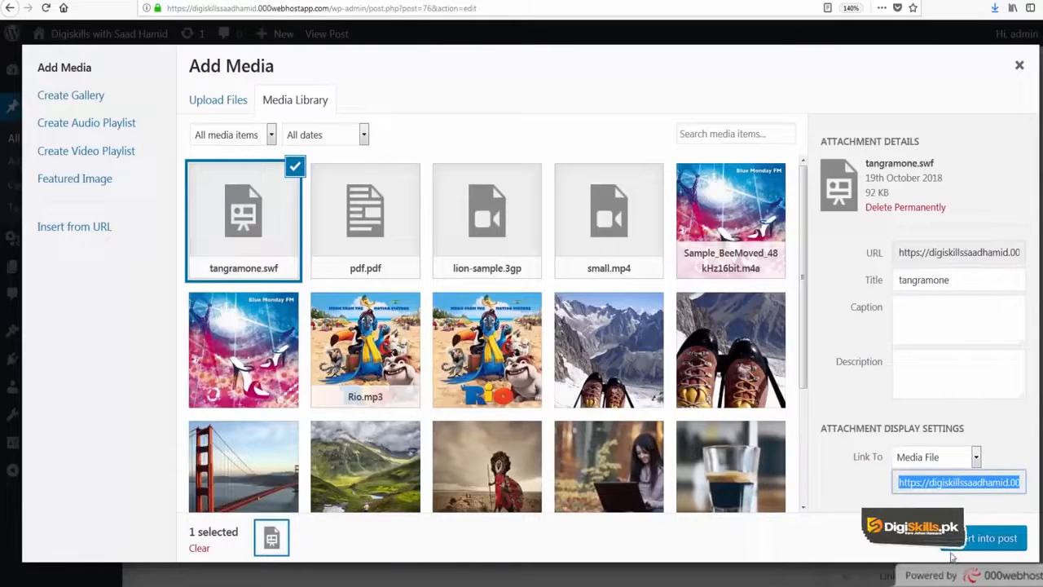
Step: Insert tangramone.swf below "Hello world" with its link set to Media File and update the post
left_click(949, 461)
left_click(1007, 432)
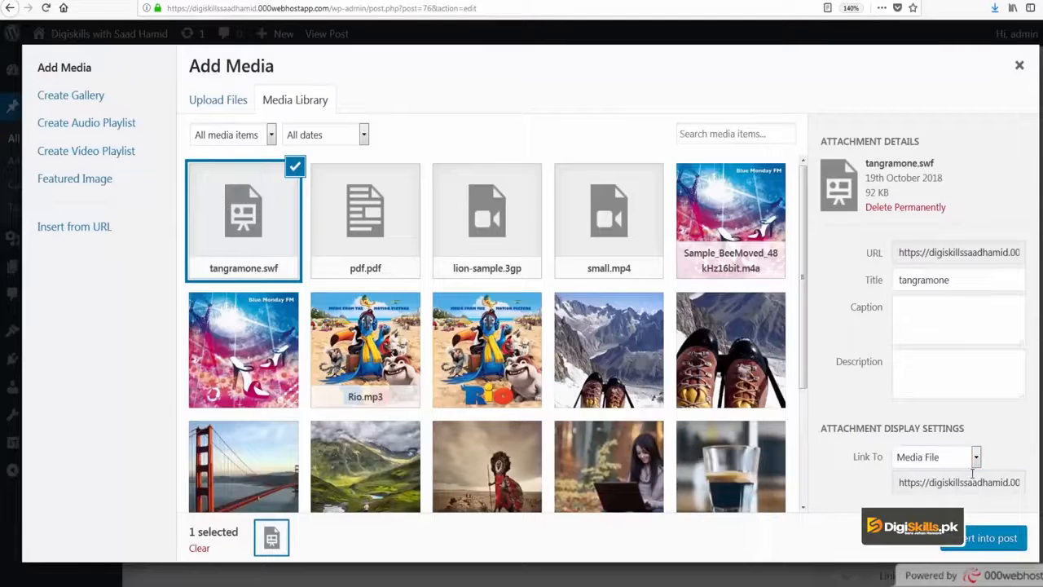
left_click(973, 534)
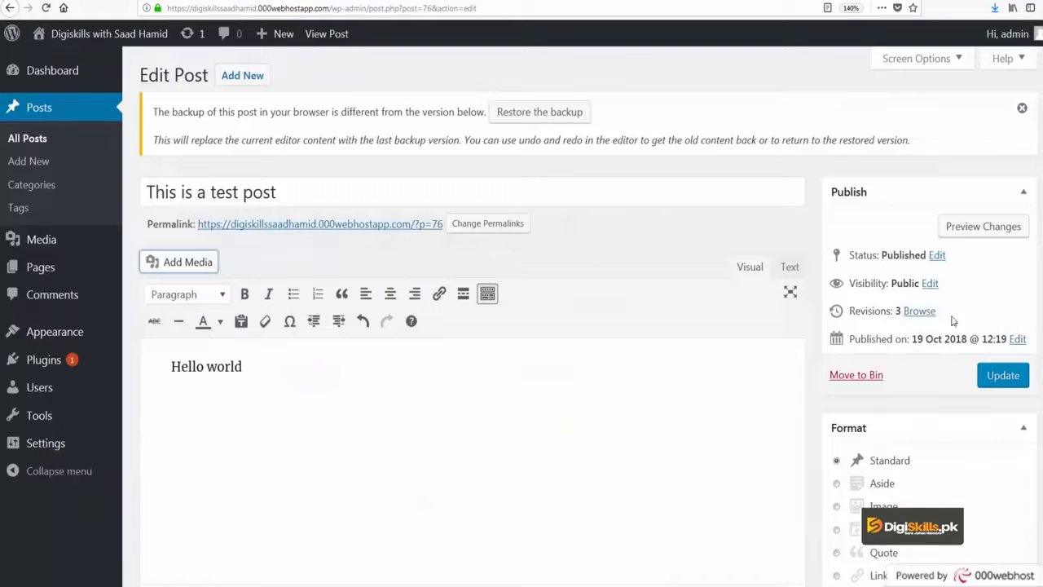
left_click(1001, 376)
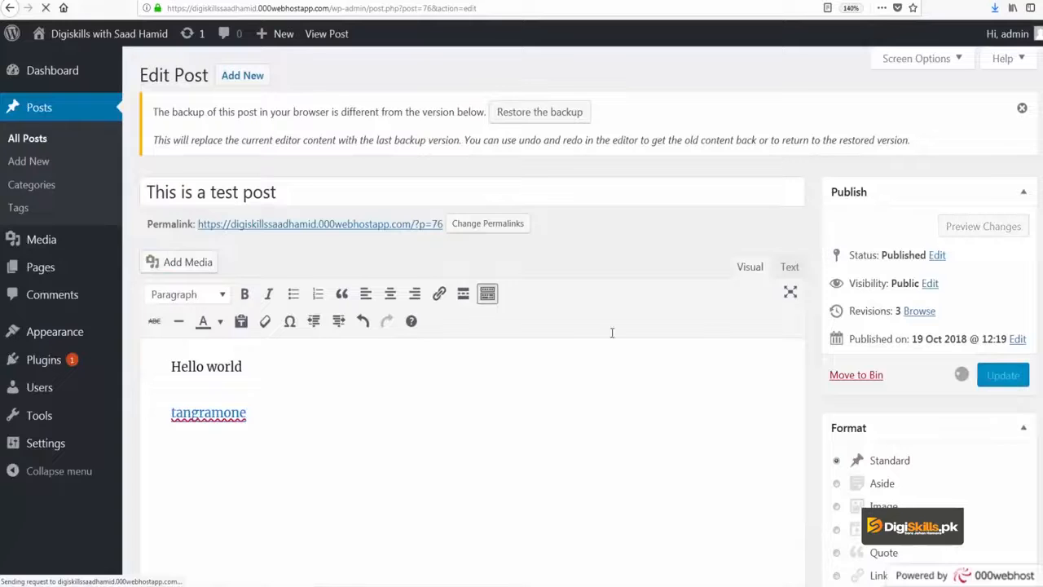